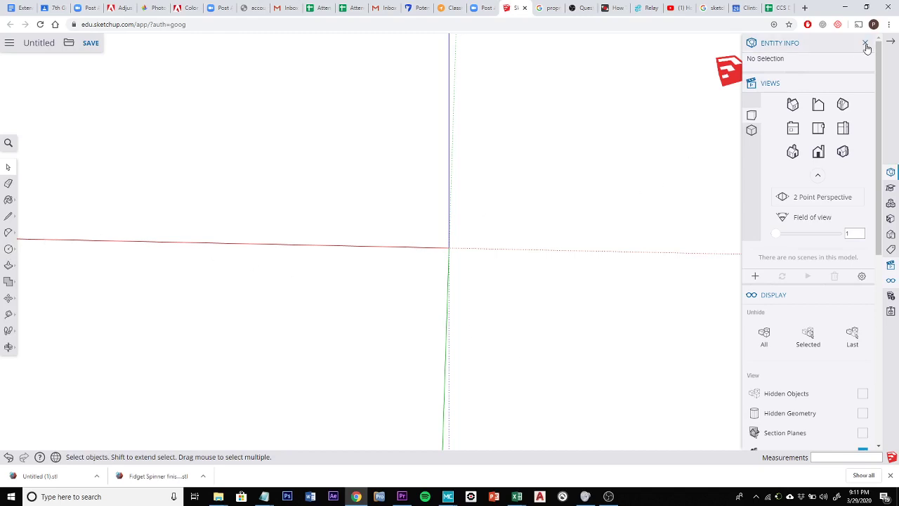
Close the Views and Display panels so that only Entity Info stays open
click(865, 83)
click(865, 83)
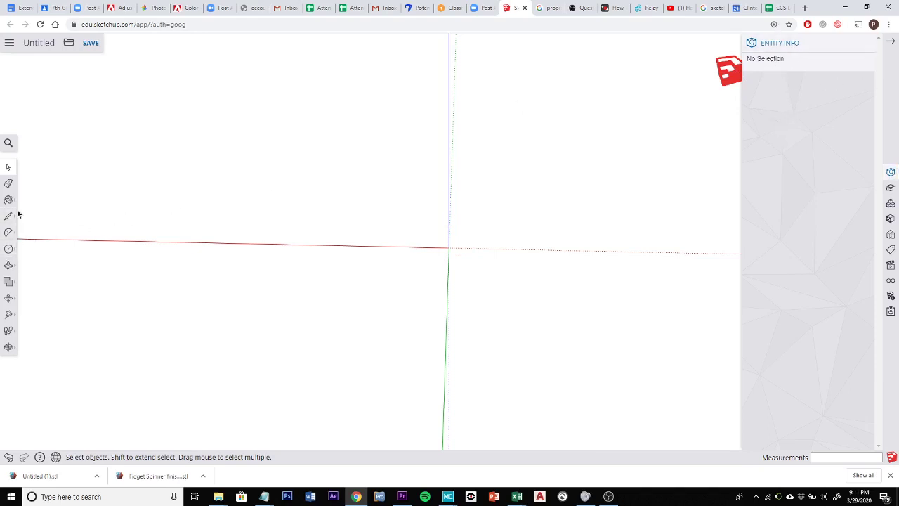
Draw a circle with a 4 mm radius centred on the origin in the ground plane
click(9, 251)
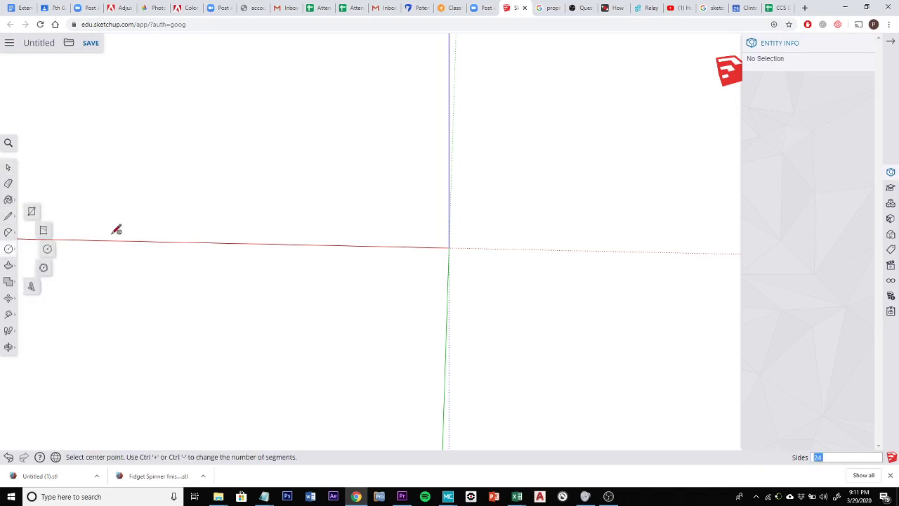
click(449, 247)
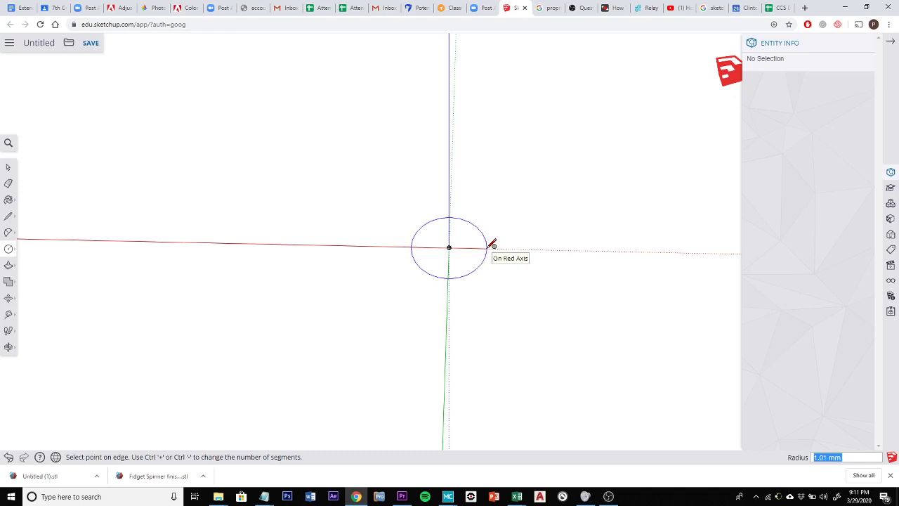
middle_drag(493, 244, 486, 245)
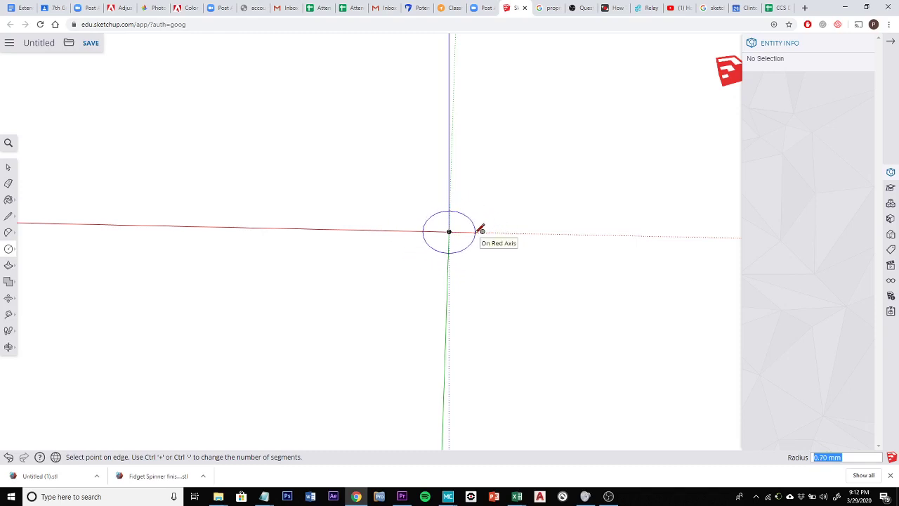
text(1)
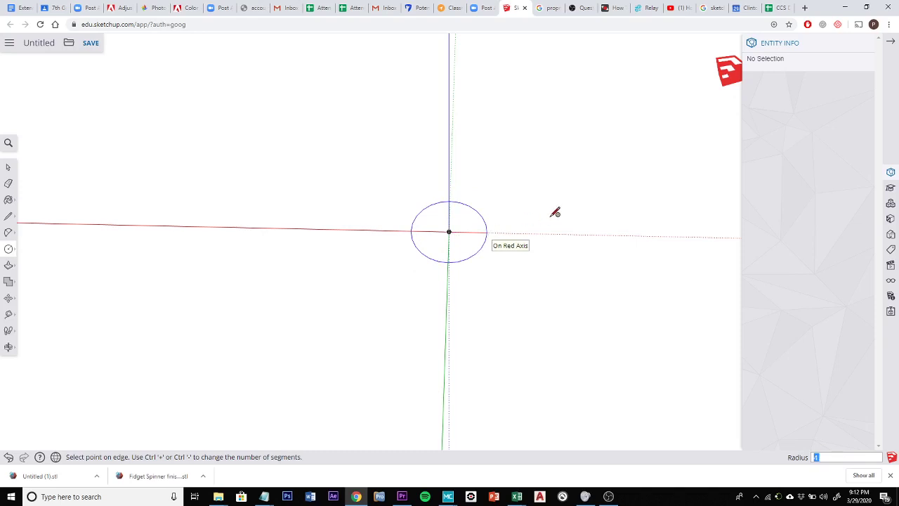
key(Return)
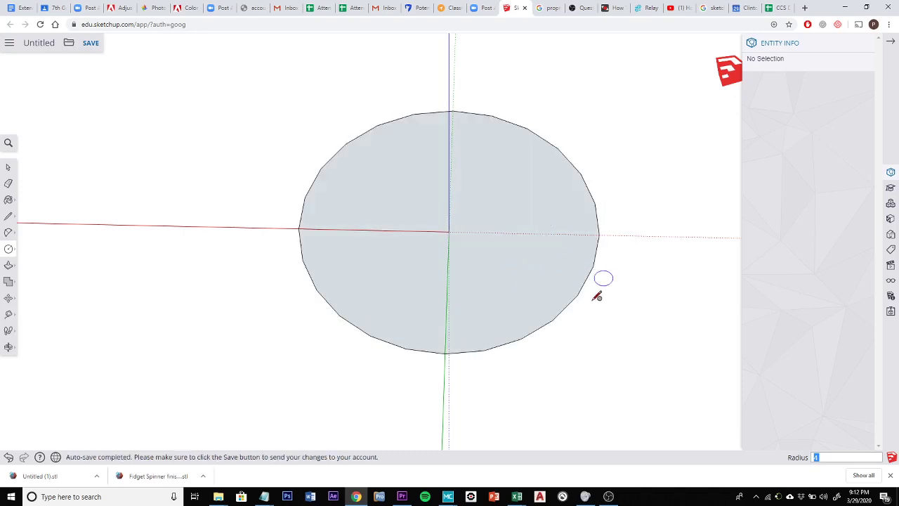
Try to set the circle's segment count to 360
middle_drag(649, 342, 487, 264)
click(8, 166)
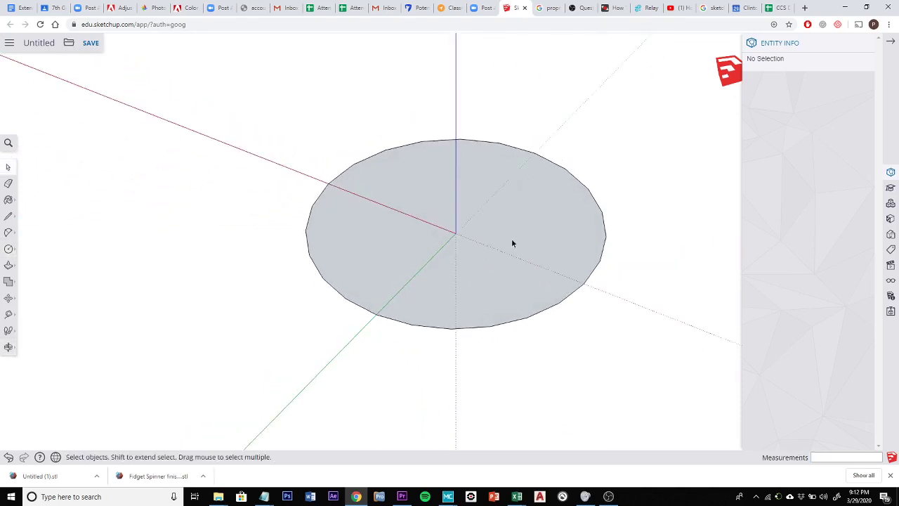
click(601, 208)
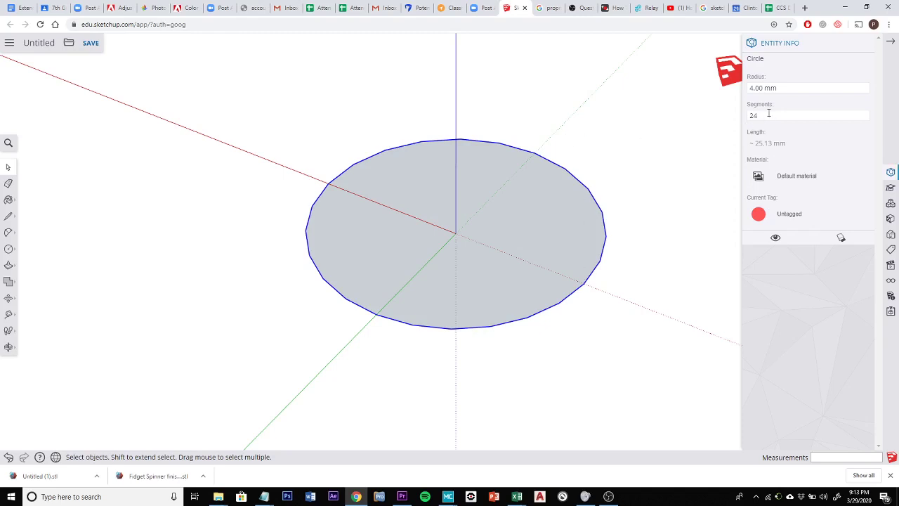
drag(769, 115, 735, 119)
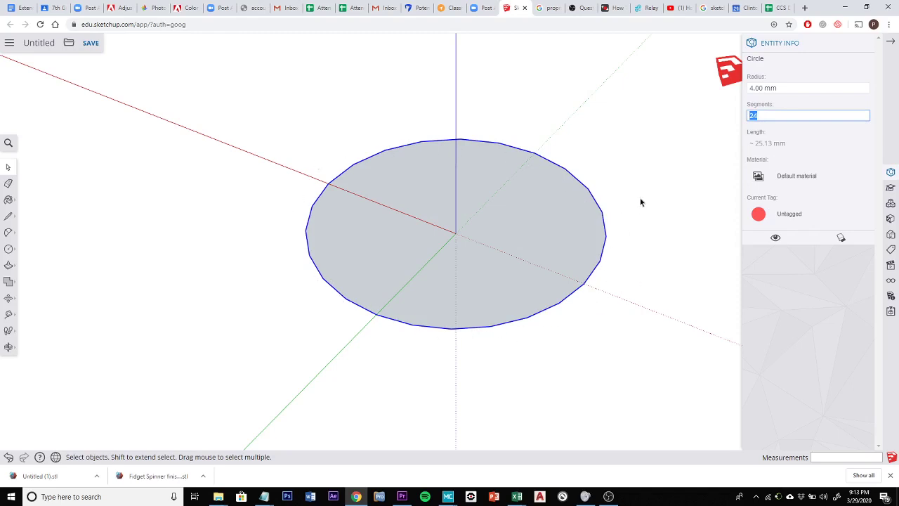
text(150)
key(BackSpace)
key(BackSpace)
text(360)
key(Return)
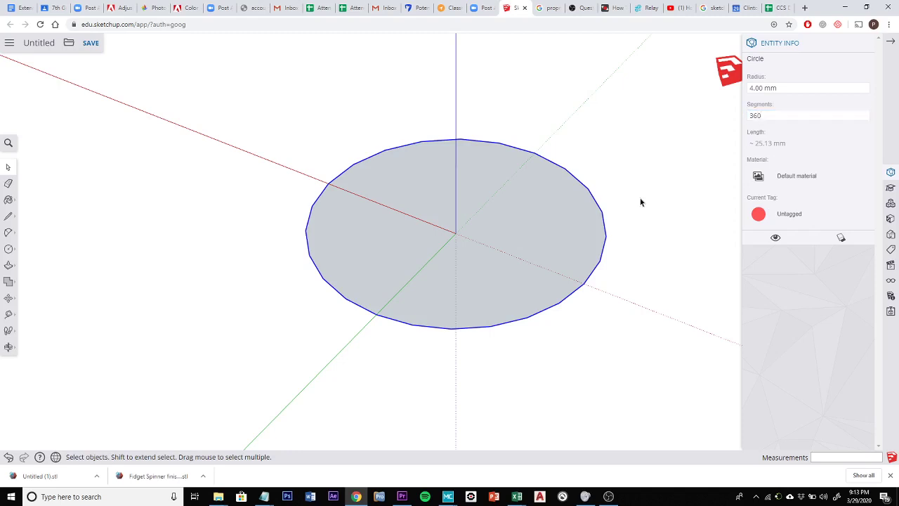
Try to set the circle's segment count to 100
click(776, 116)
drag(777, 115, 742, 113)
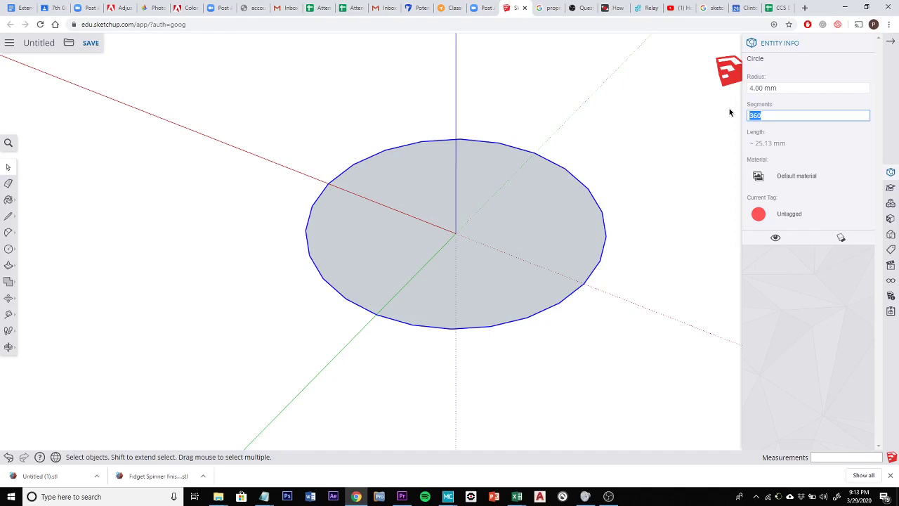
key(BackSpace)
text(100)
key(Return)
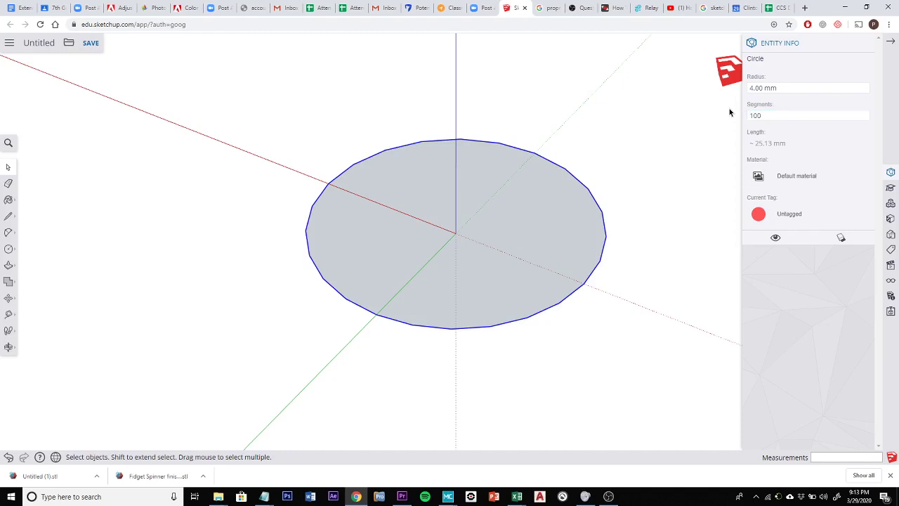
Set the circle's segment count to 48 and examine its edge up close
click(766, 115)
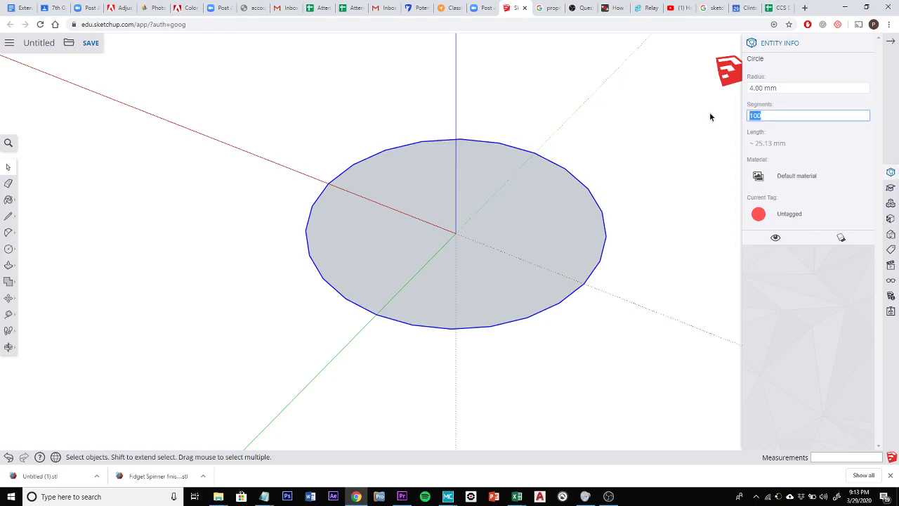
text(48)
key(Return)
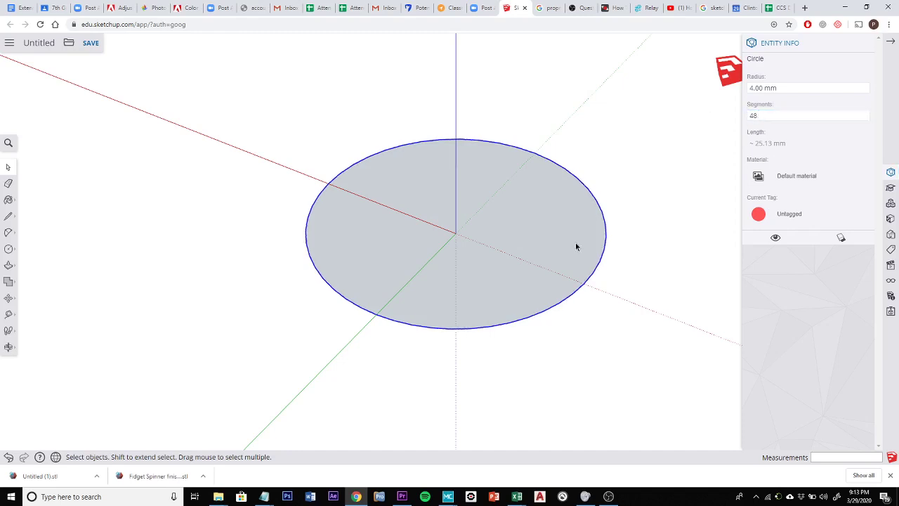
scroll(335, 292, up, 5)
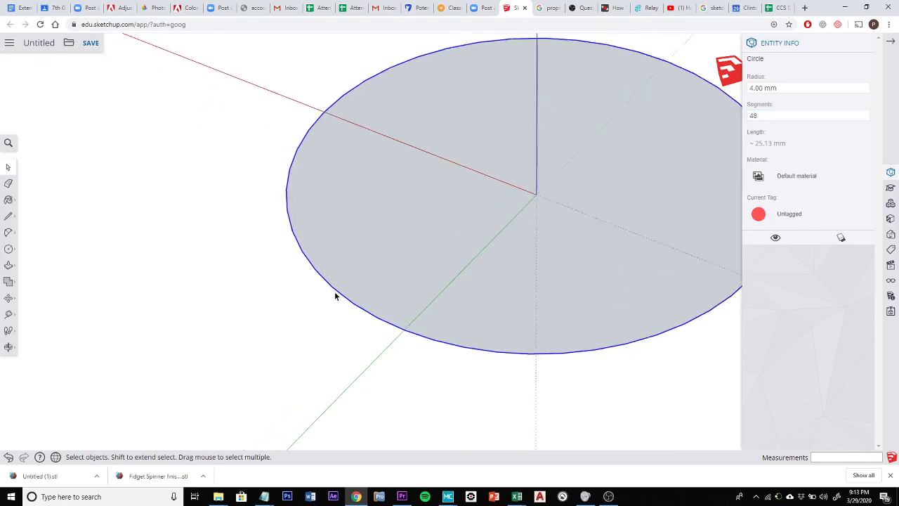
scroll(314, 290, up, 1)
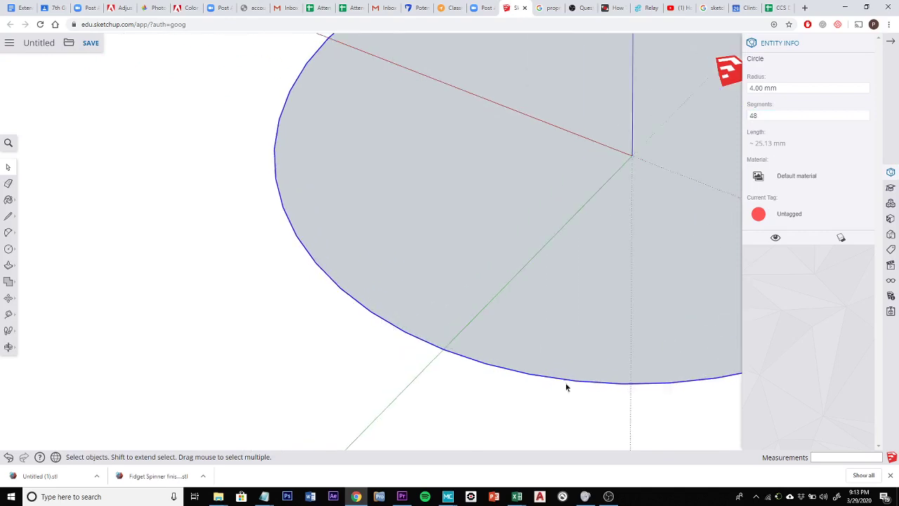
scroll(478, 372, up, 2)
scroll(474, 375, up, 2)
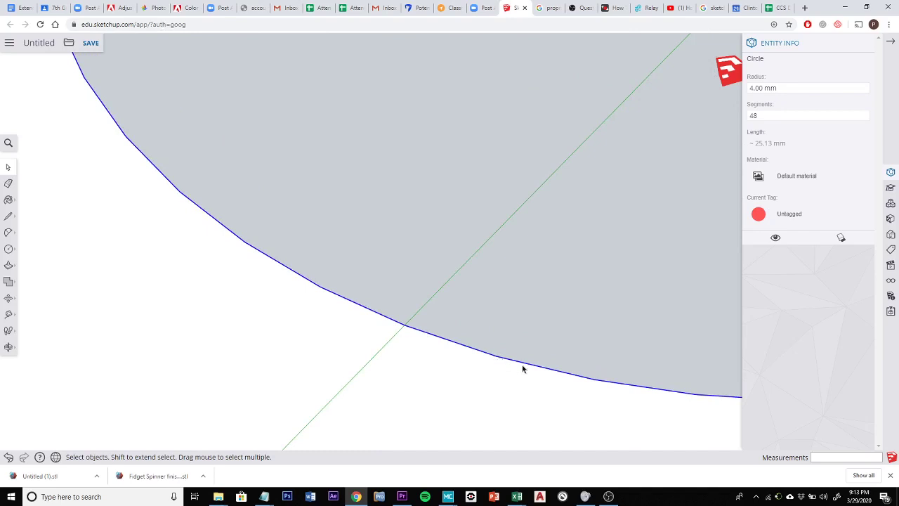
scroll(595, 371, down, 2)
scroll(595, 371, down, 3)
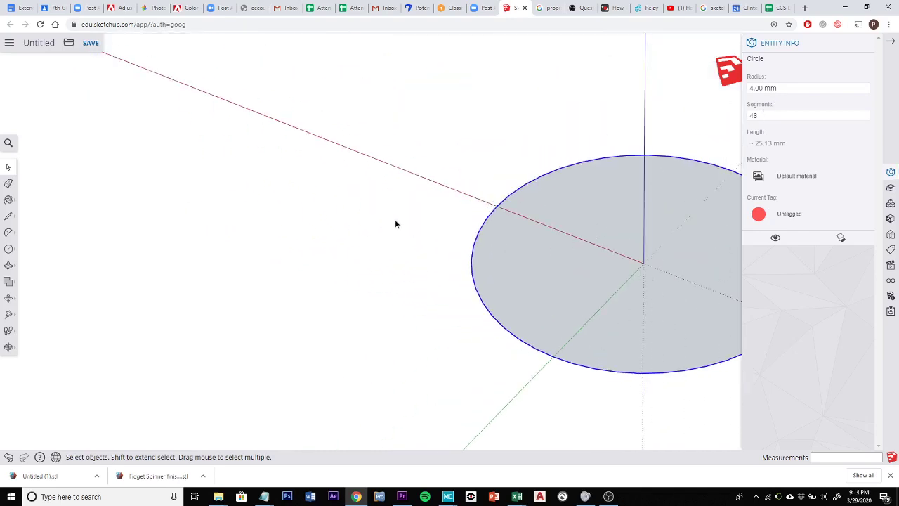
Set the circle's segment count back to 24
middle_click(427, 202)
shift+middle_drag(557, 147, 211, 191)
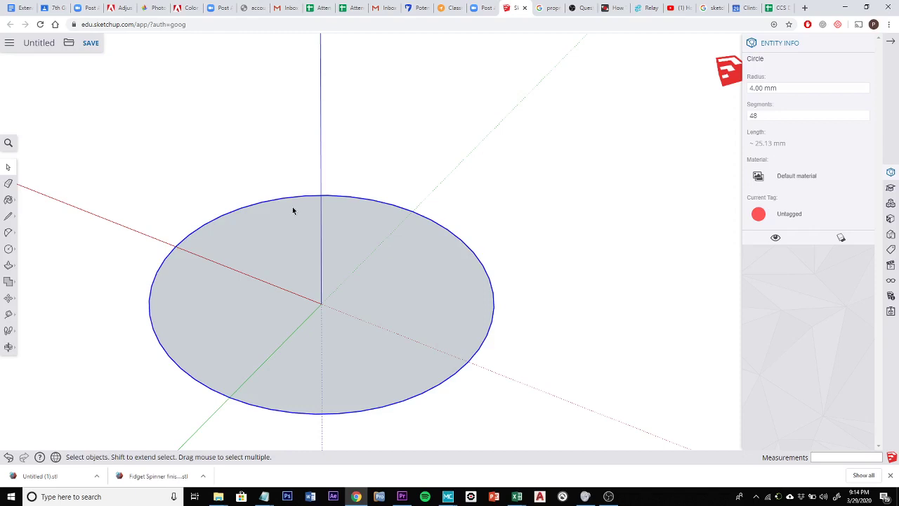
click(762, 114)
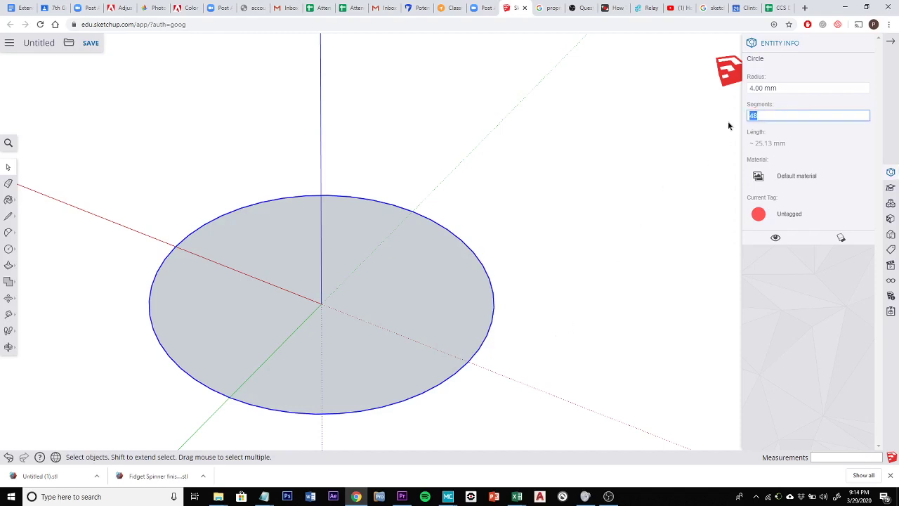
text(24)
key(Return)
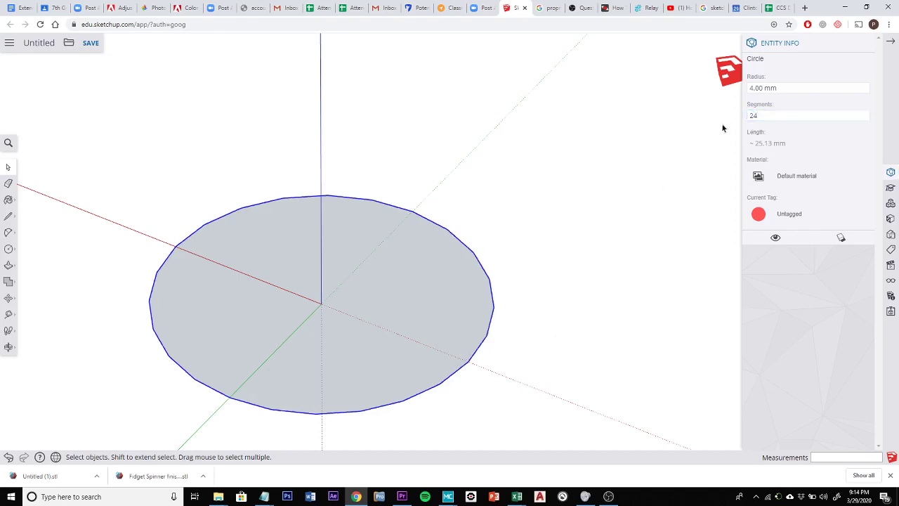
Push/Pull the circular face upward by 3 mm to form a cylinder
middle_drag(525, 287, 510, 313)
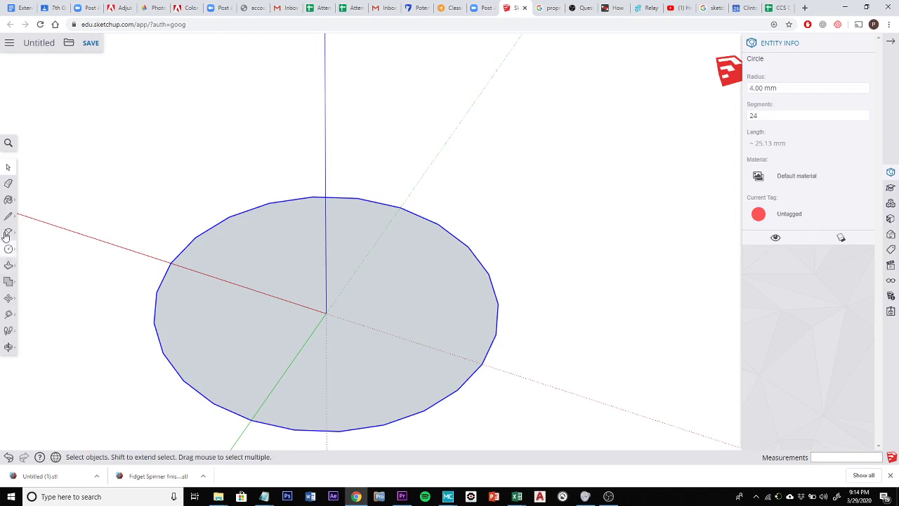
click(9, 267)
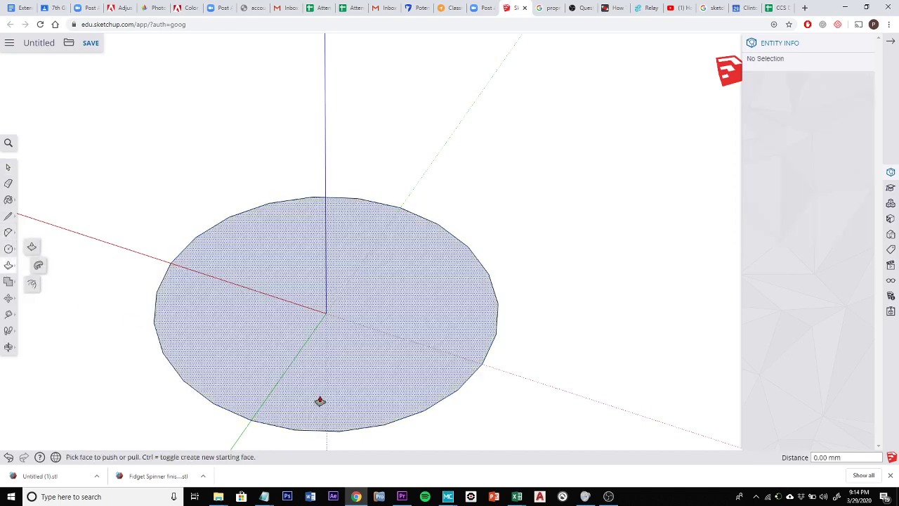
drag(317, 400, 334, 285)
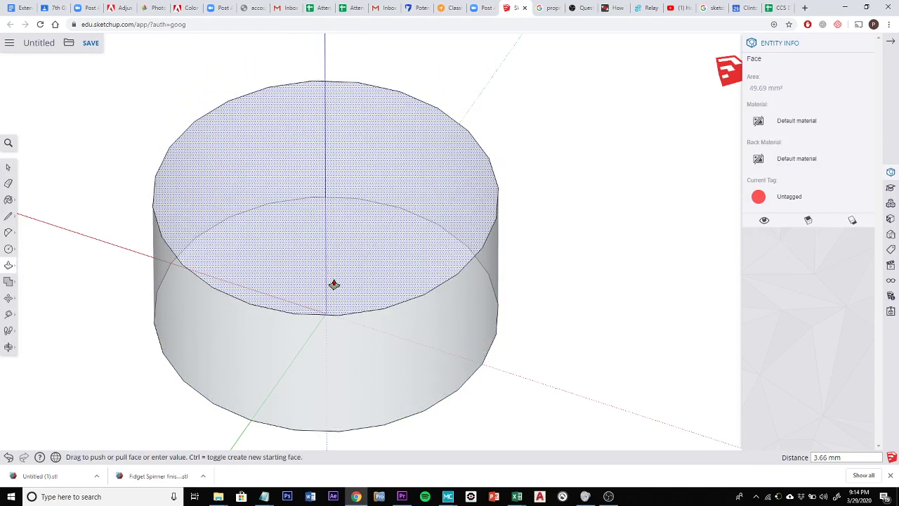
text(3)
key(Return)
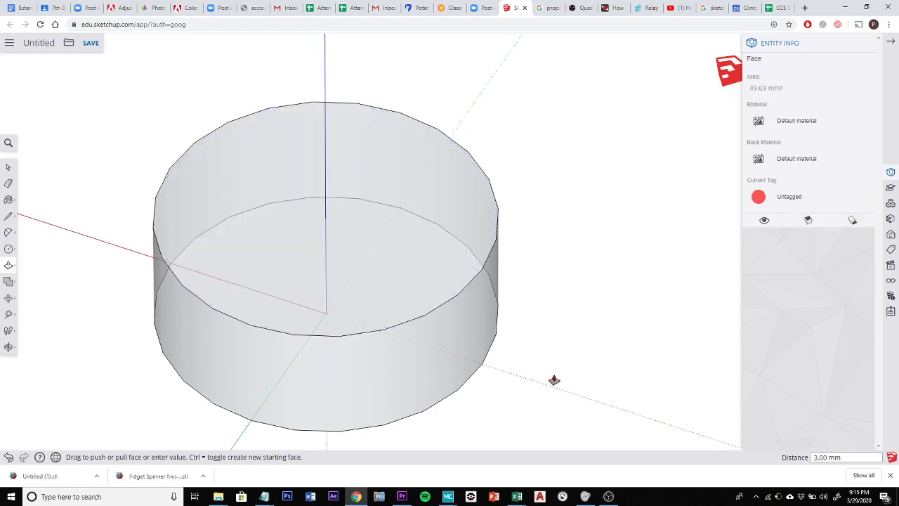
Draw a concentric circle with a 10 mm radius around the cylinder's top face, centred on the blue axis
key(o)
drag(554, 375, 398, 221)
key(p)
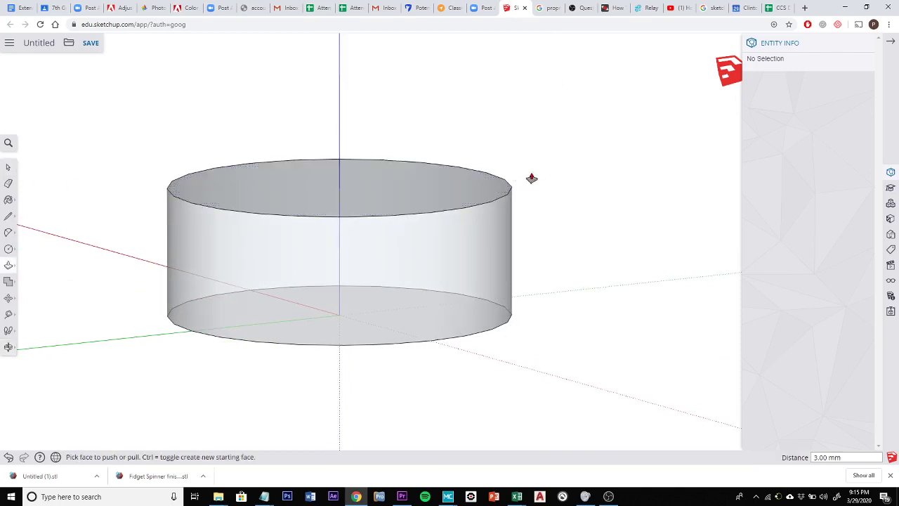
scroll(602, 168, down, 3)
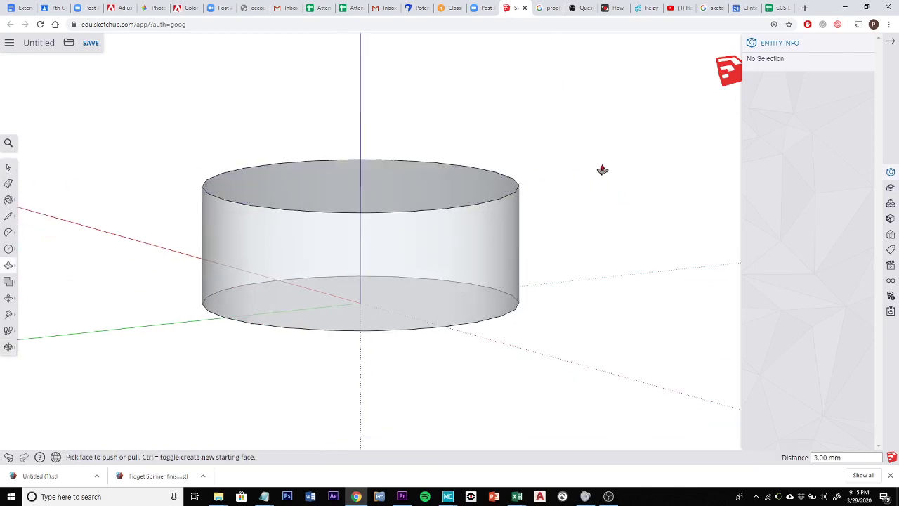
key(o)
drag(615, 169, 586, 214)
key(p)
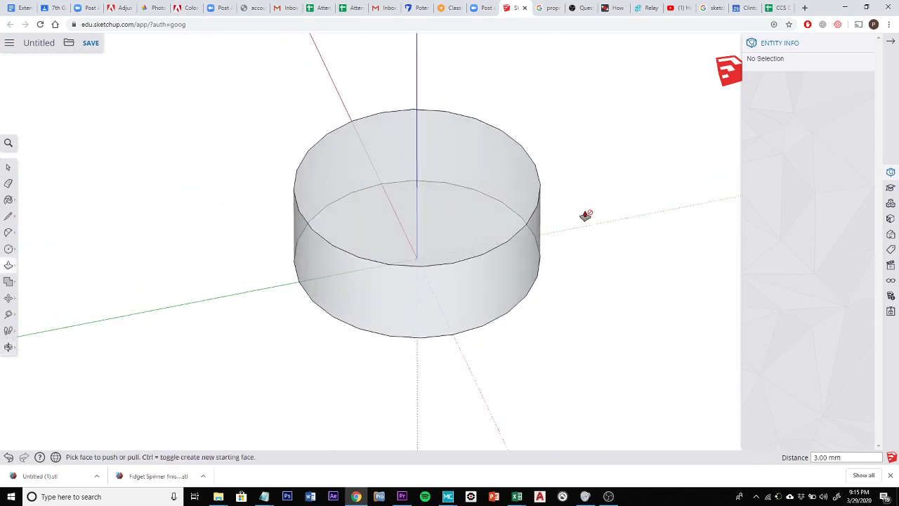
click(9, 250)
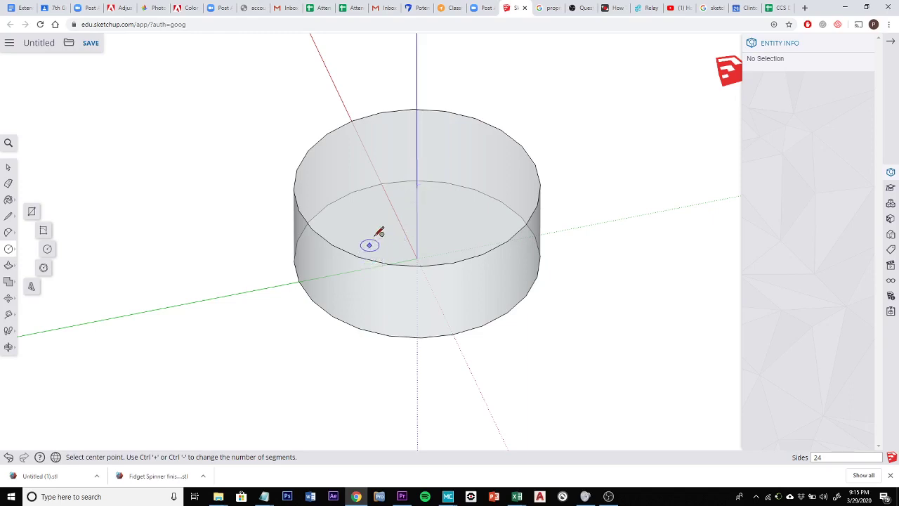
click(424, 181)
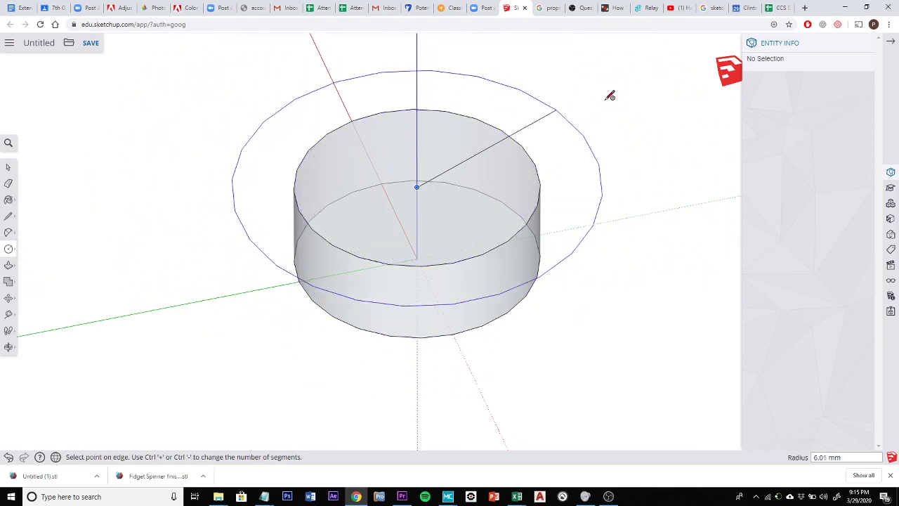
scroll(579, 295, down, 1)
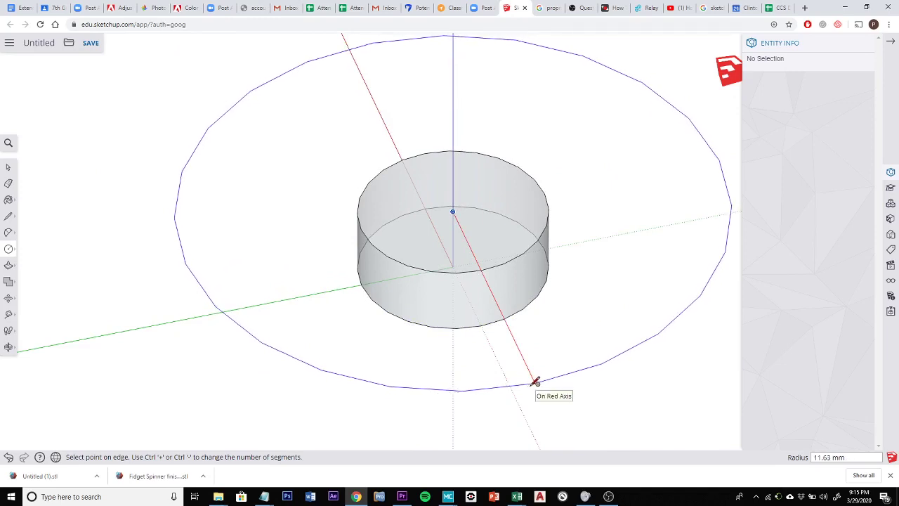
text(10)
key(Return)
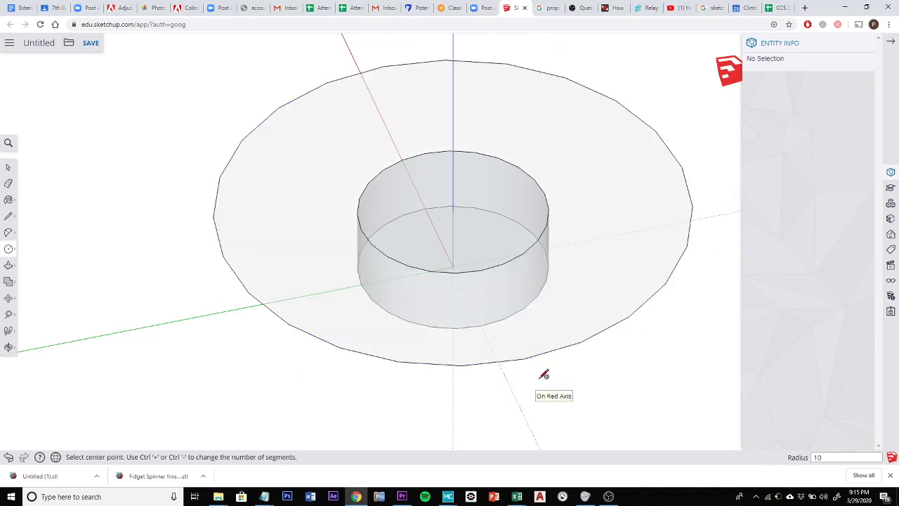
Examine the outer ring face, the 10 mm circle edge and the cylinder's top and bottom faces by selecting each one
click(8, 169)
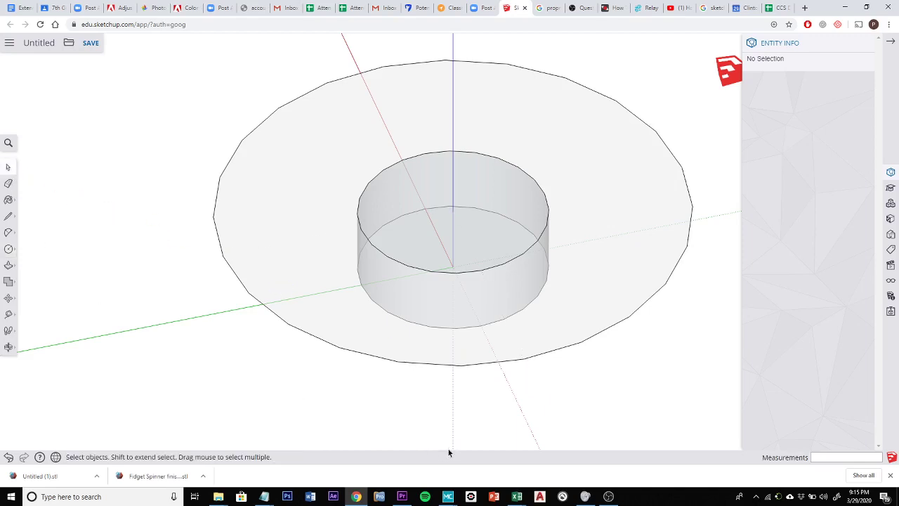
click(566, 317)
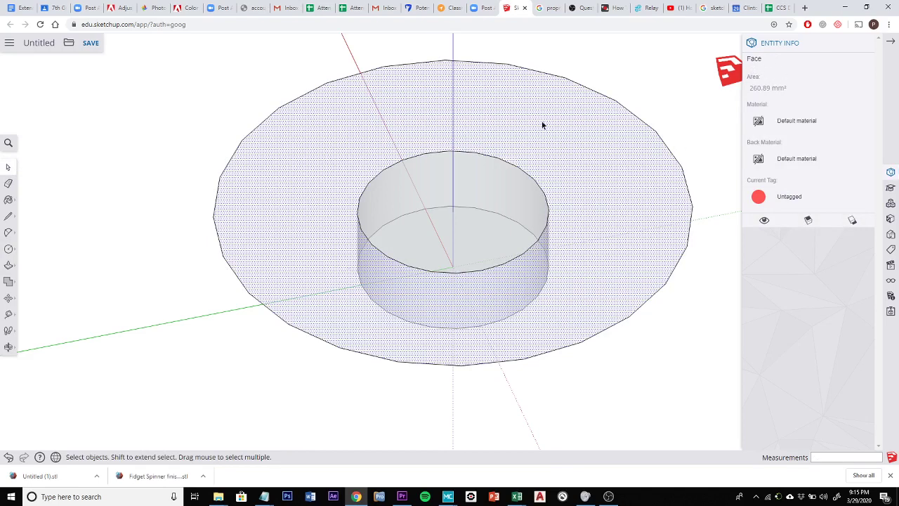
click(628, 320)
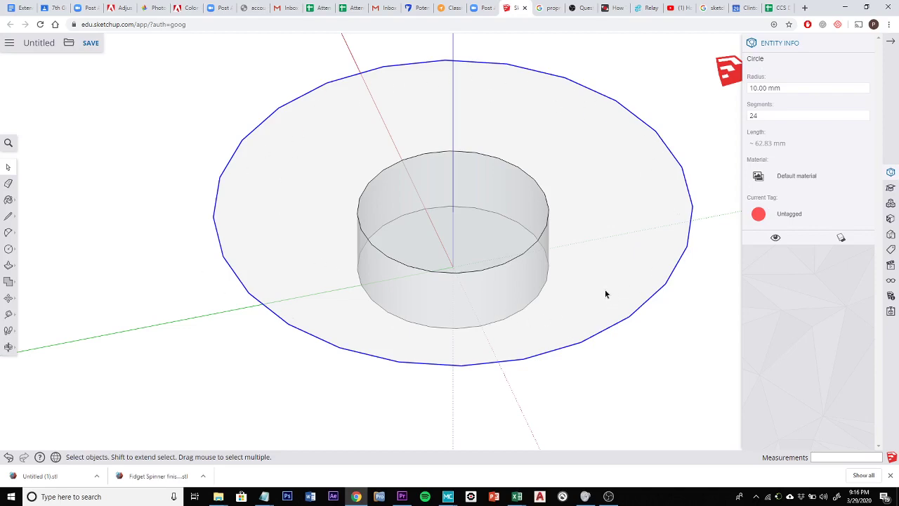
click(582, 315)
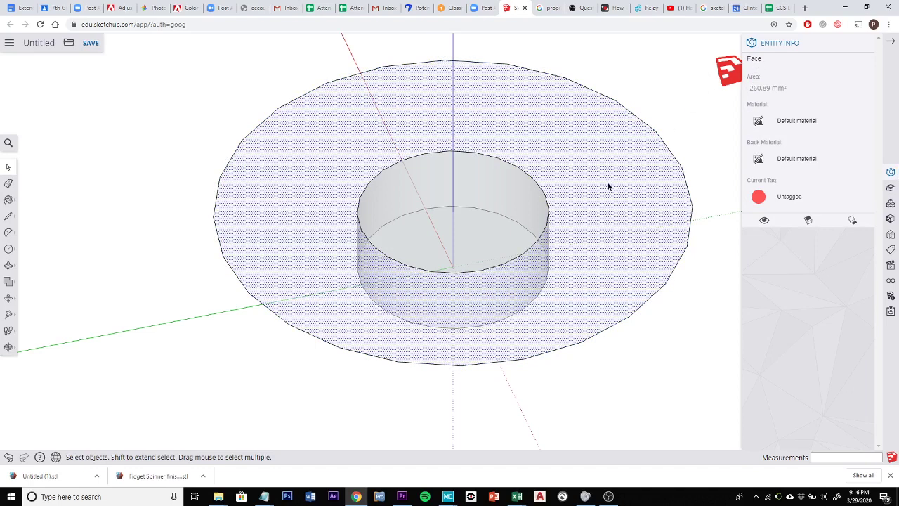
click(517, 222)
shift+click(498, 225)
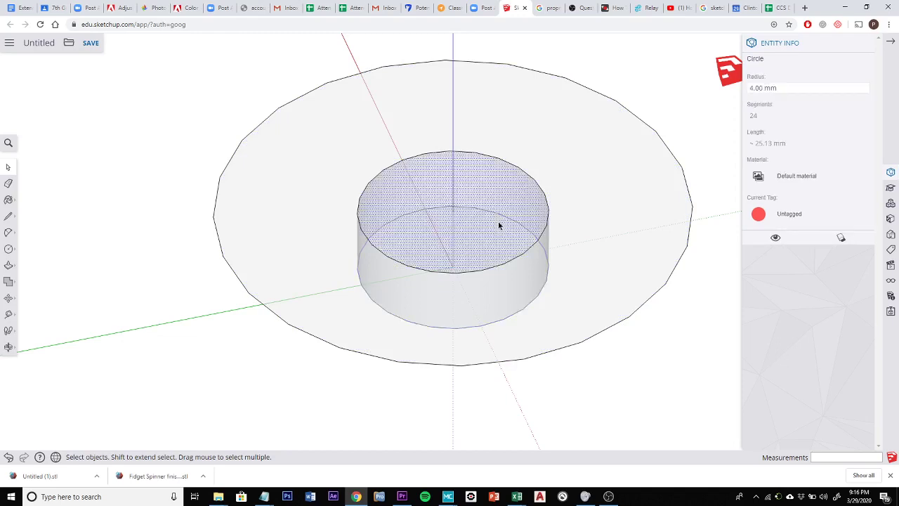
click(497, 202)
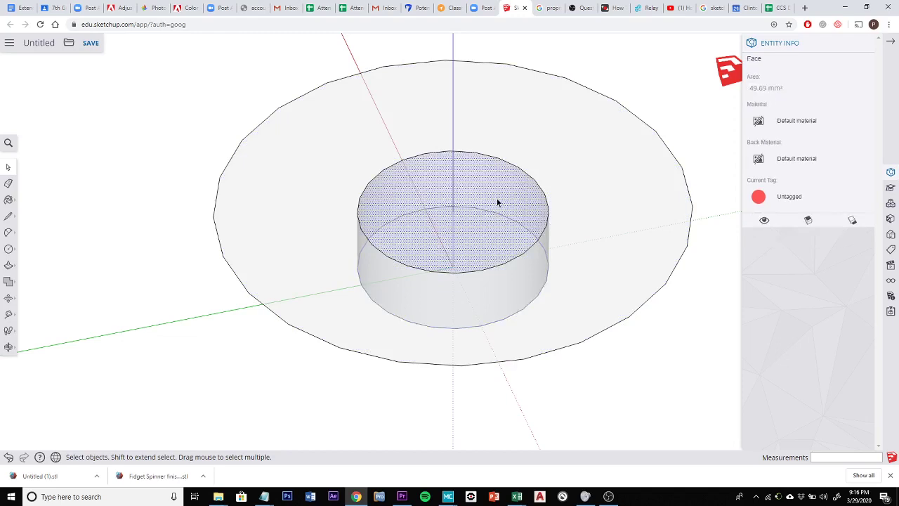
middle_drag(522, 405, 471, 235)
click(471, 235)
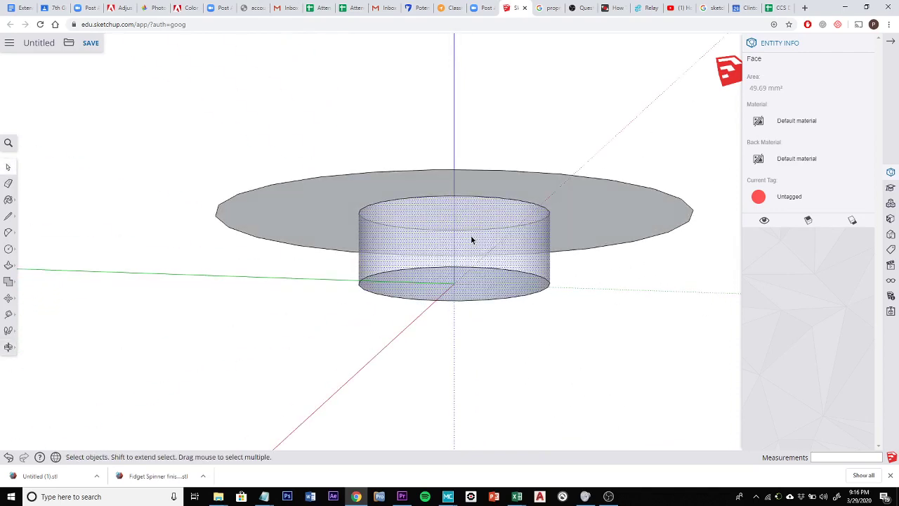
click(463, 285)
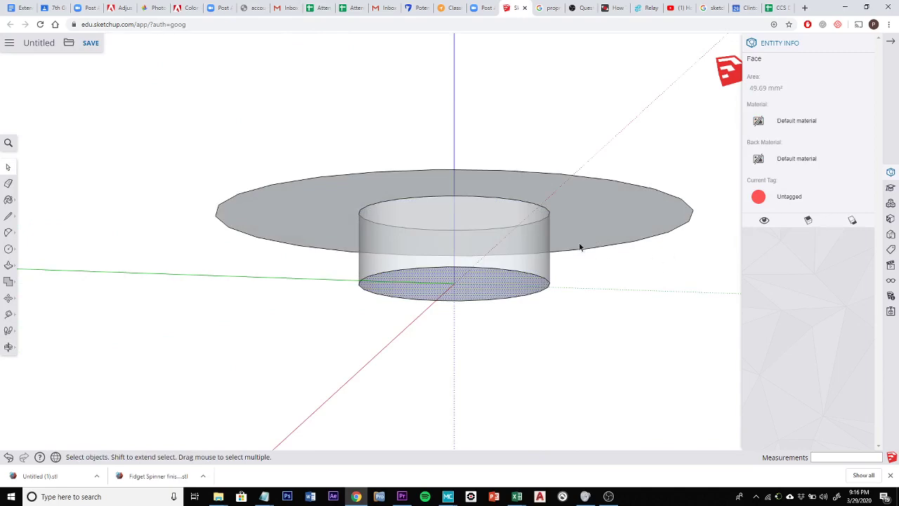
middle_drag(581, 246, 465, 448)
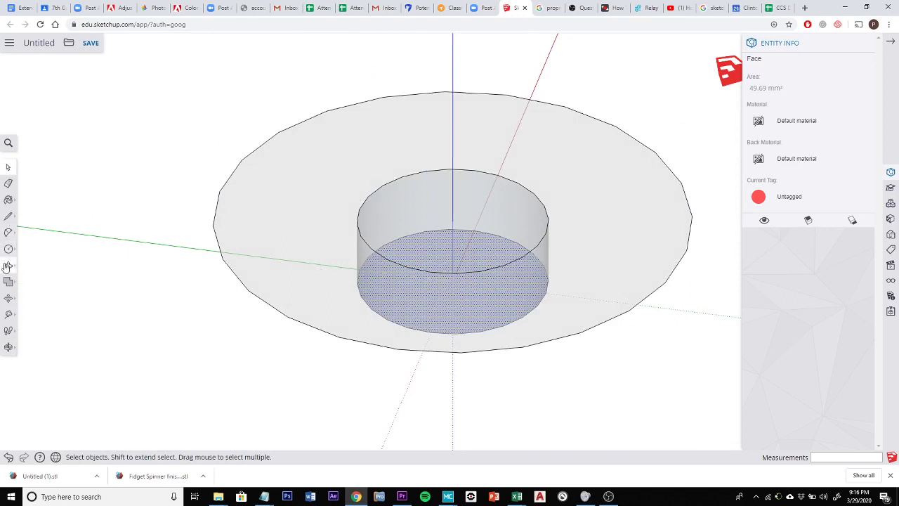
click(8, 264)
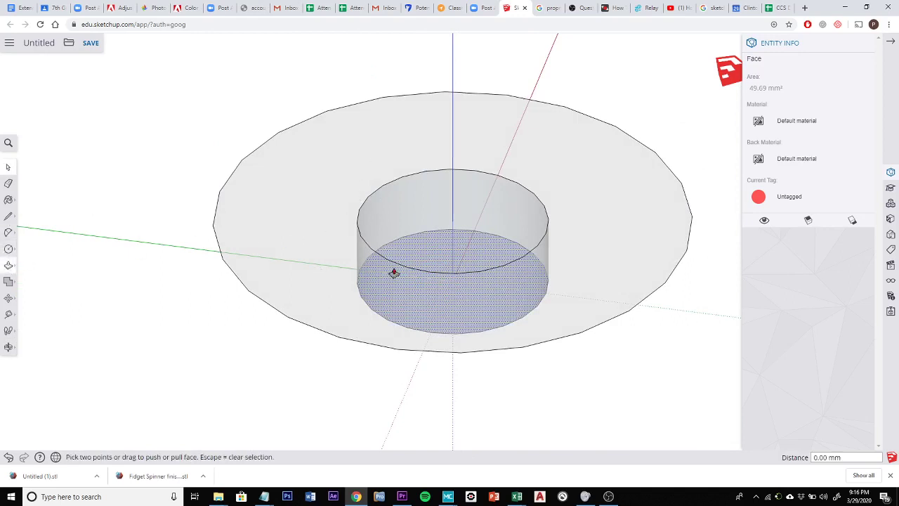
click(293, 228)
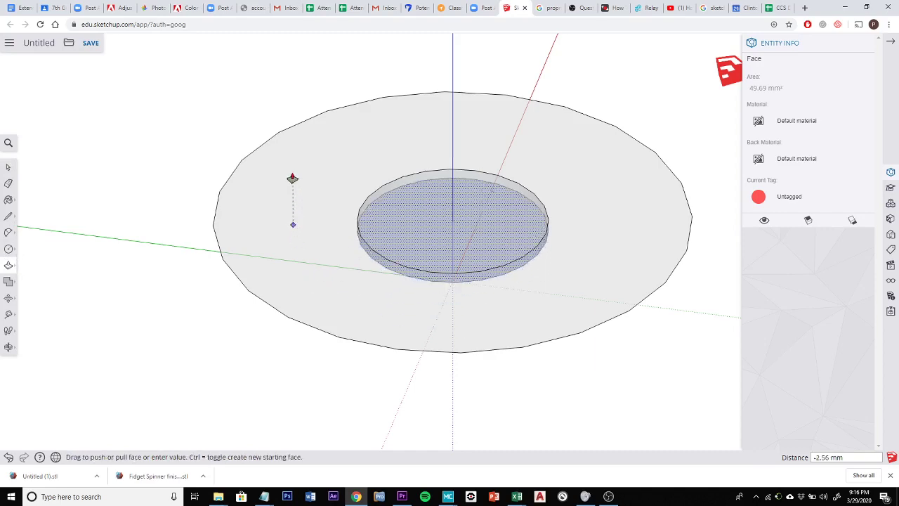
click(295, 229)
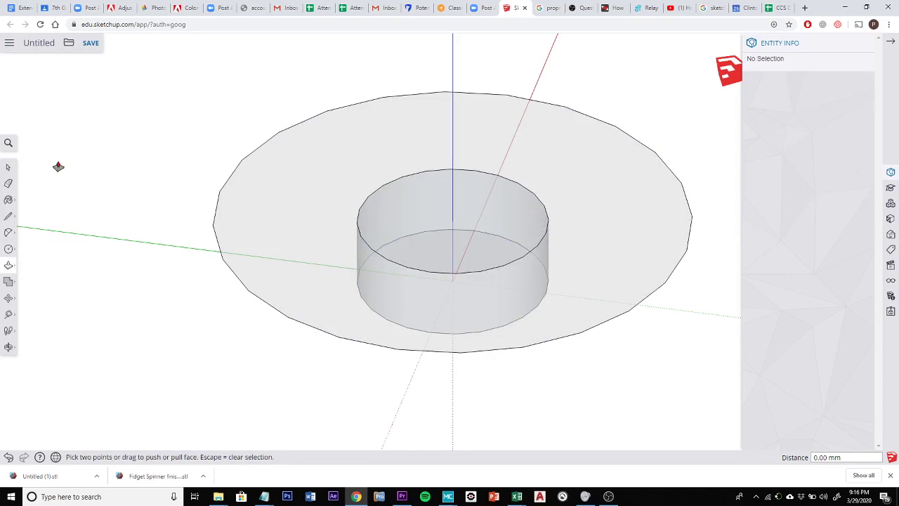
Push/Pull the outer ring face upward by 2 mm
click(8, 168)
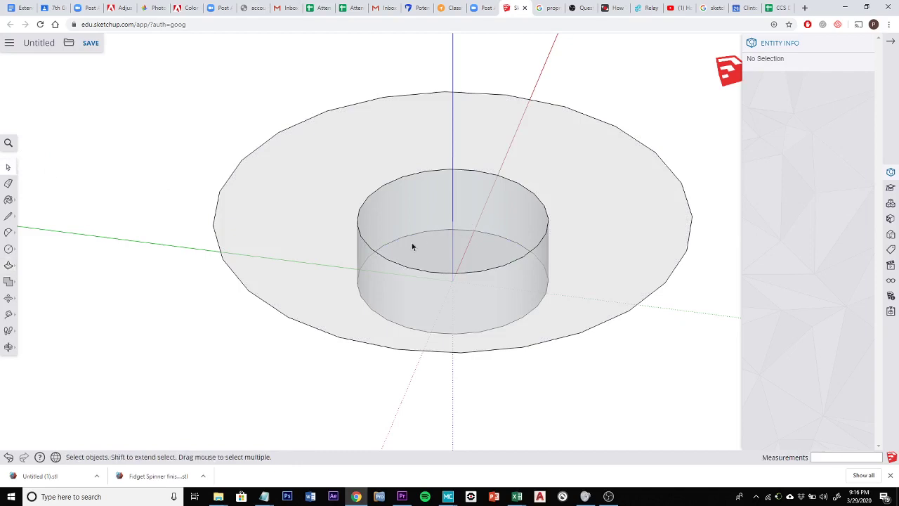
click(312, 263)
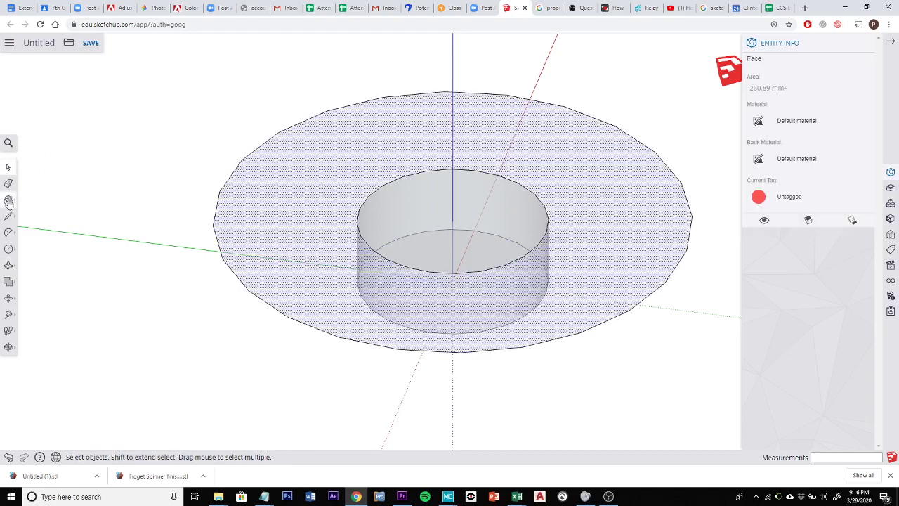
click(9, 264)
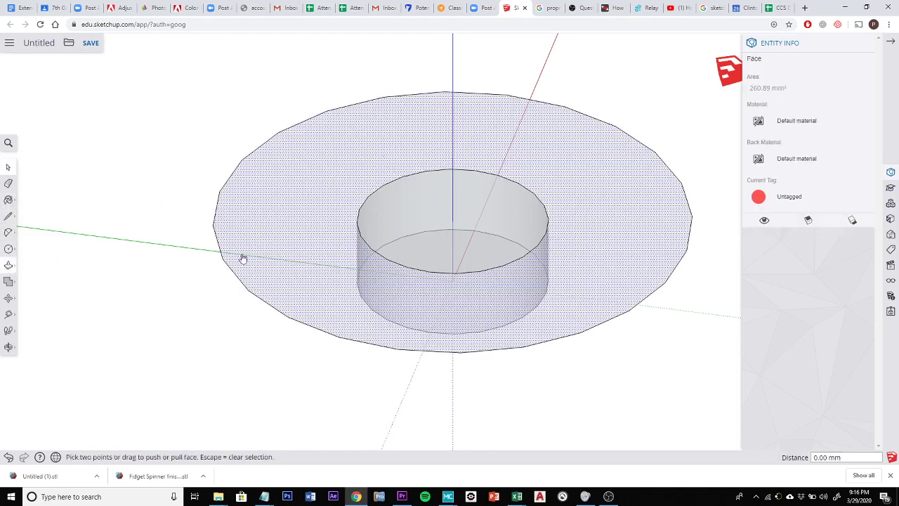
click(283, 252)
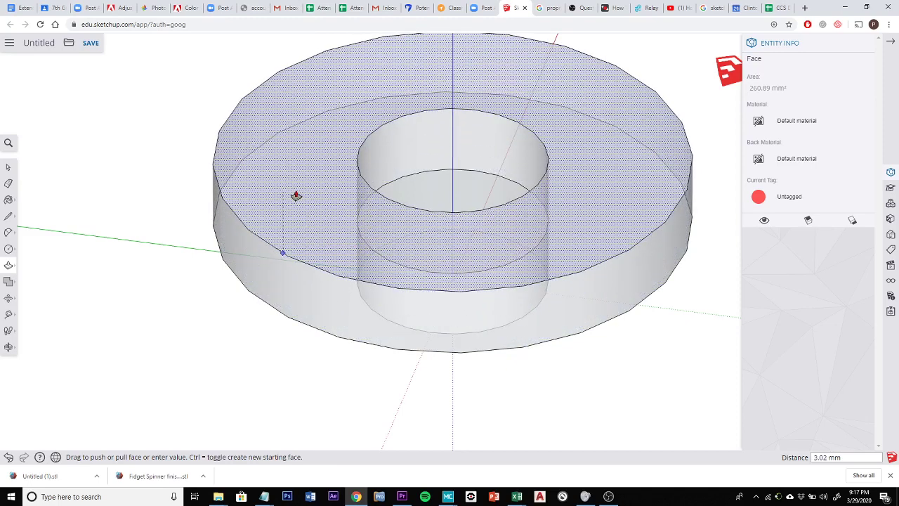
text(2)
key(Return)
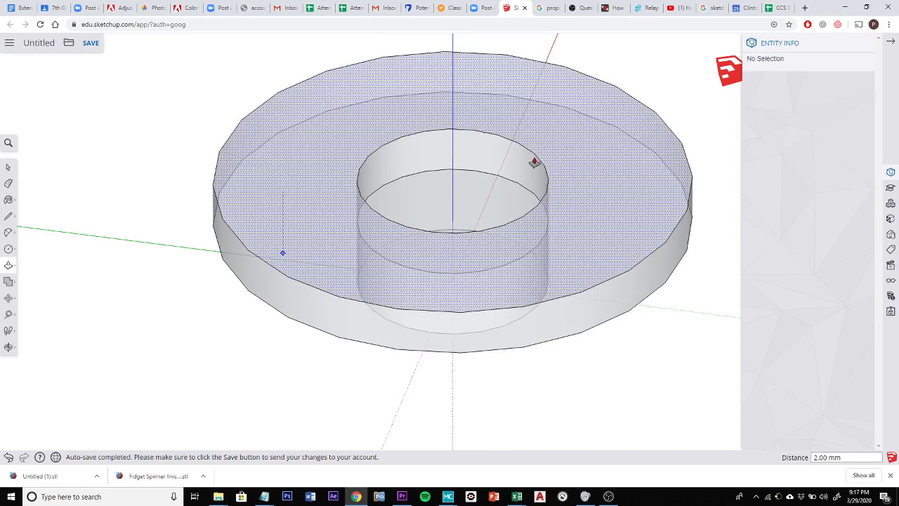
Combine the cylinder and the extruded outer ring into a single group
scroll(691, 307, down, 2)
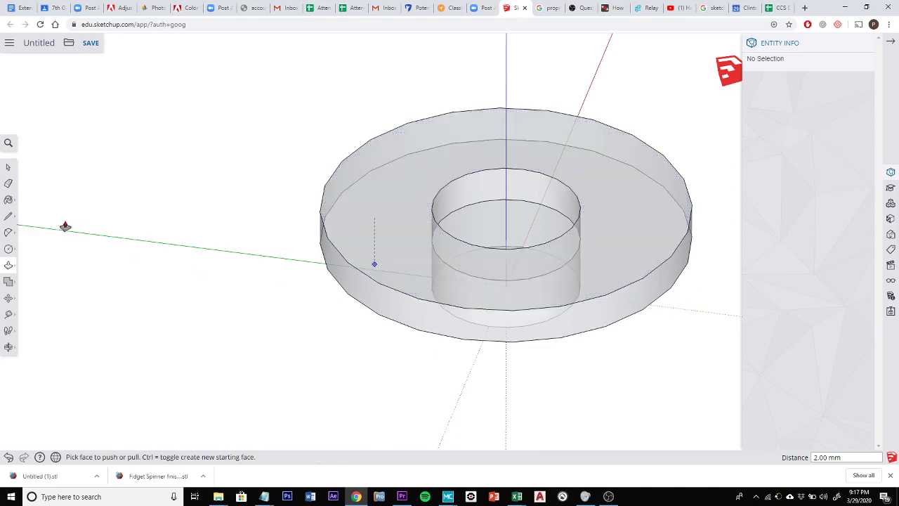
click(8, 167)
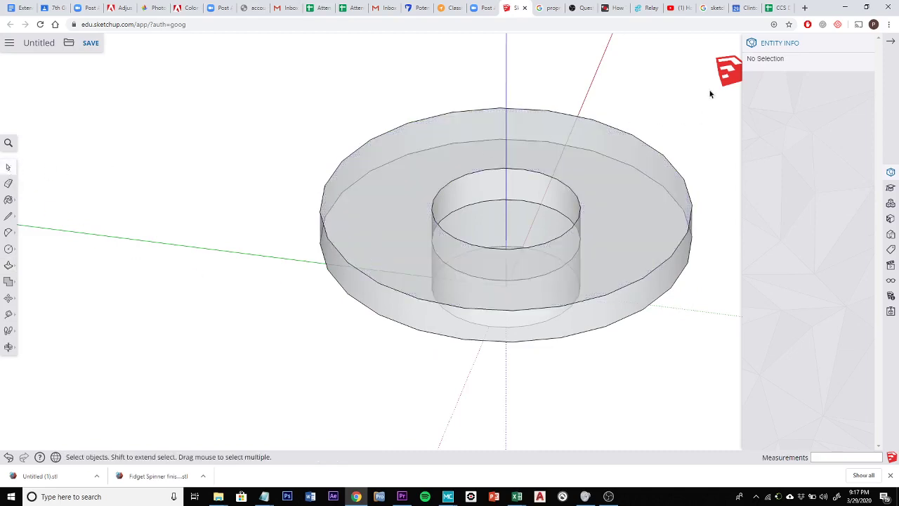
drag(710, 90, 474, 279)
drag(219, 404, 218, 403)
right_click(618, 265)
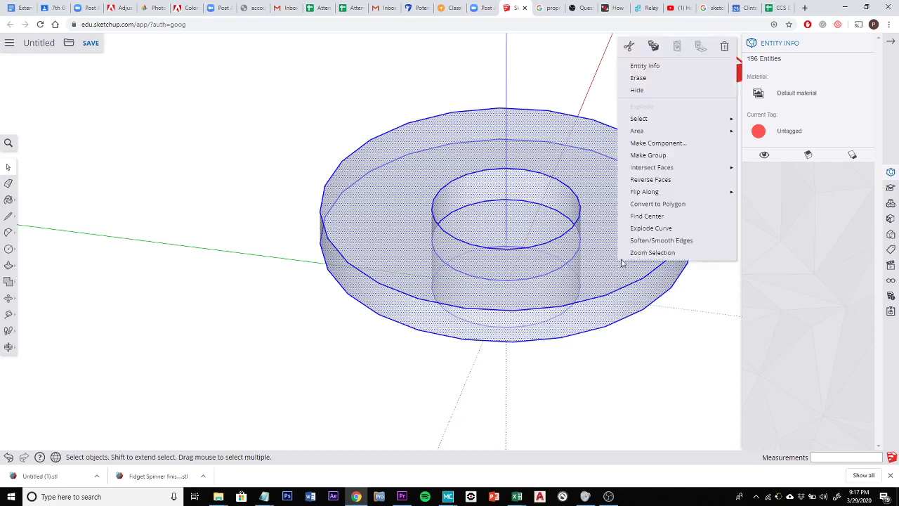
click(647, 155)
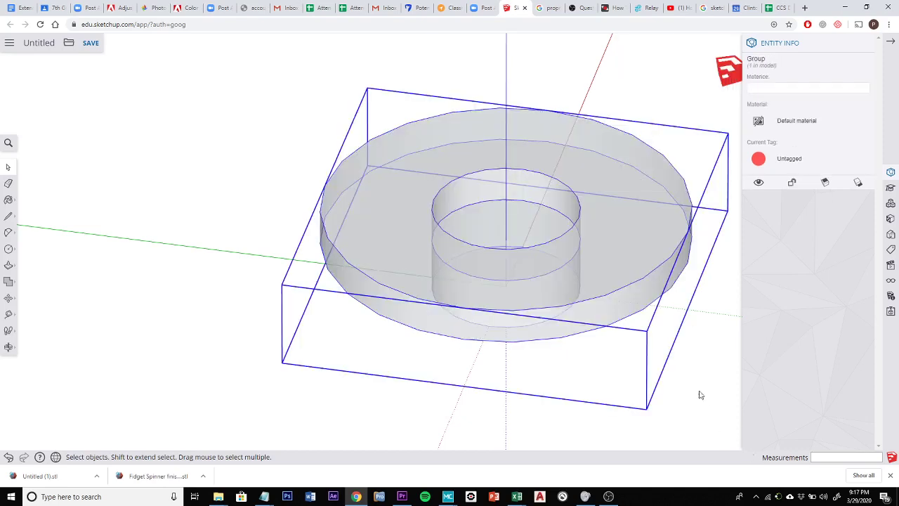
Examine the grouped part from above and below, checking how the ring and the central cylinder meet
middle_drag(699, 395, 653, 351)
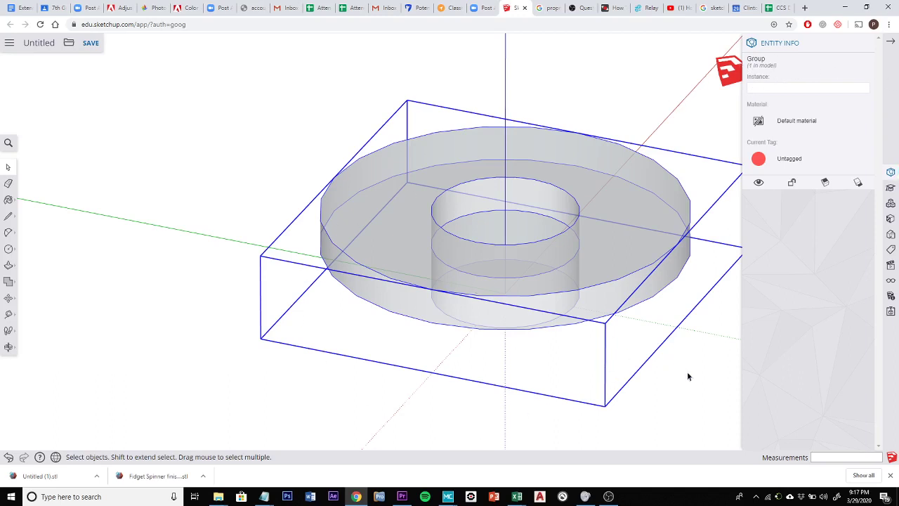
shift+middle_drag(694, 384, 494, 353)
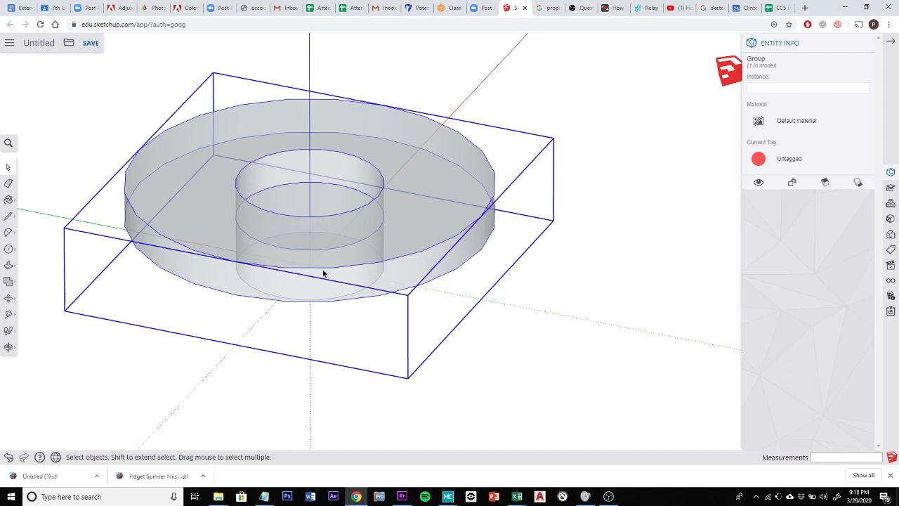
scroll(324, 273, up, 5)
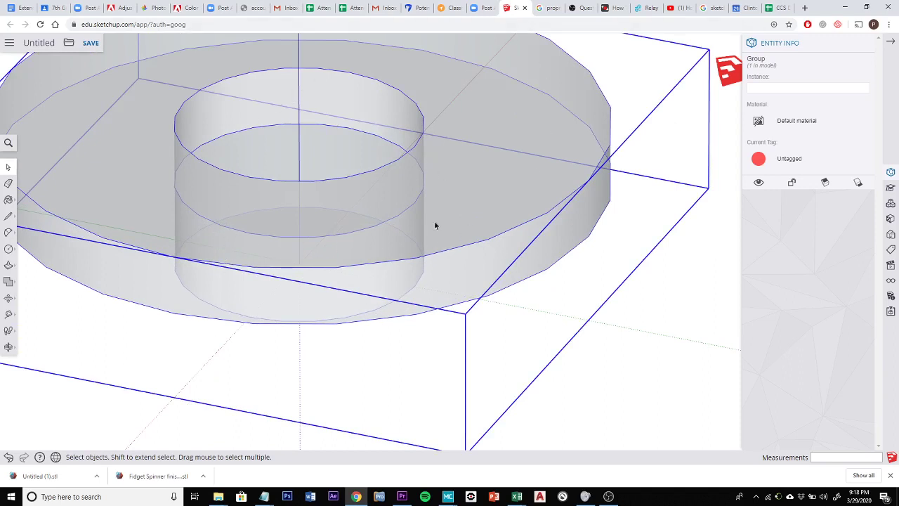
middle_drag(423, 391, 236, 218)
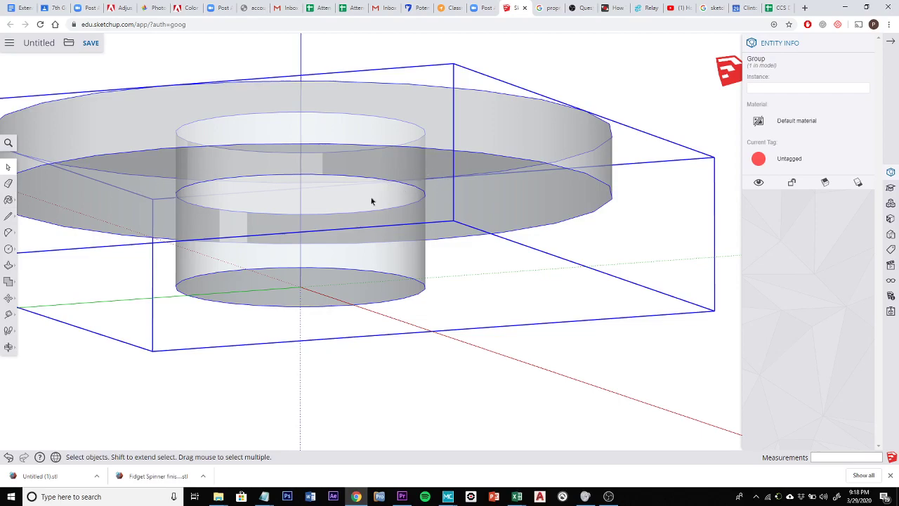
middle_drag(362, 209, 500, 312)
scroll(500, 312, down, 2)
middle_drag(632, 152, 470, 307)
middle_drag(528, 334, 399, 273)
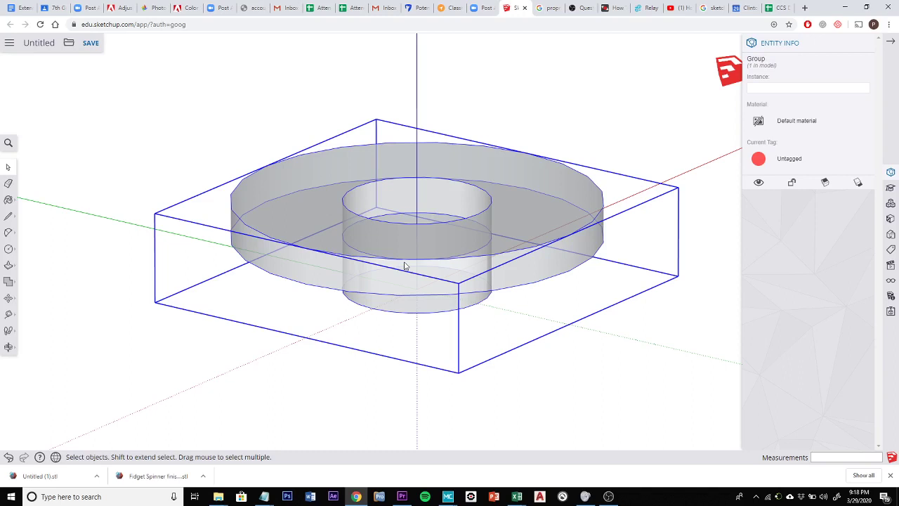
Undo the grouping, the outer ring's extrusion and the 10 mm circle, back to the plain cylinder
key(ctrl+z)
key(ctrl+z)
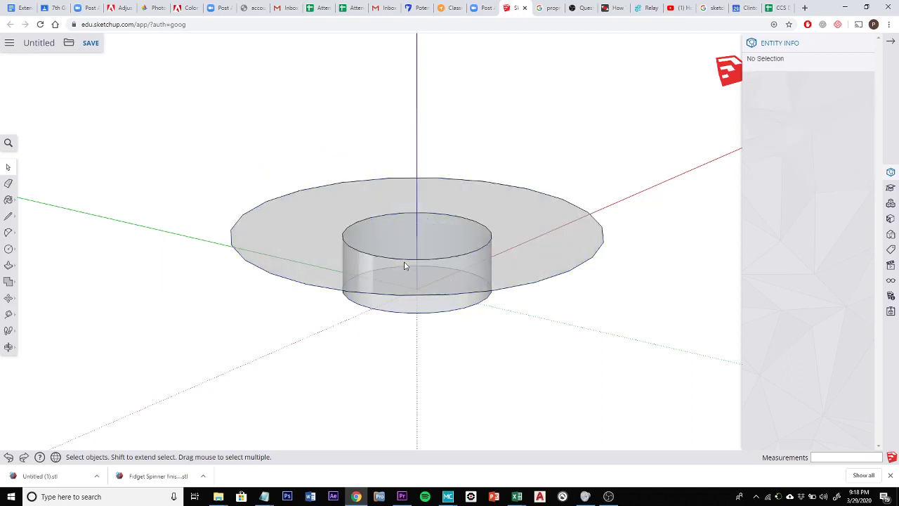
key(ctrl+z)
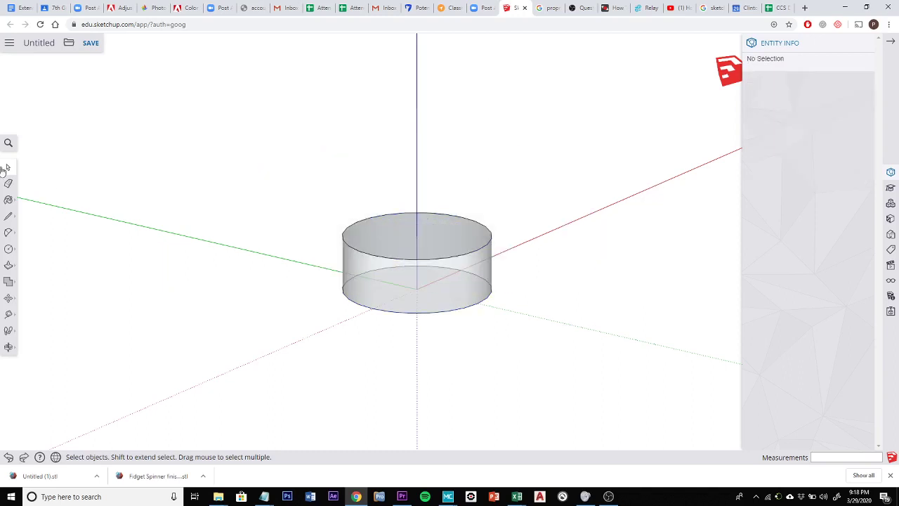
Make the whole cylinder a group on its own and clear the selection
drag(254, 342, 234, 355)
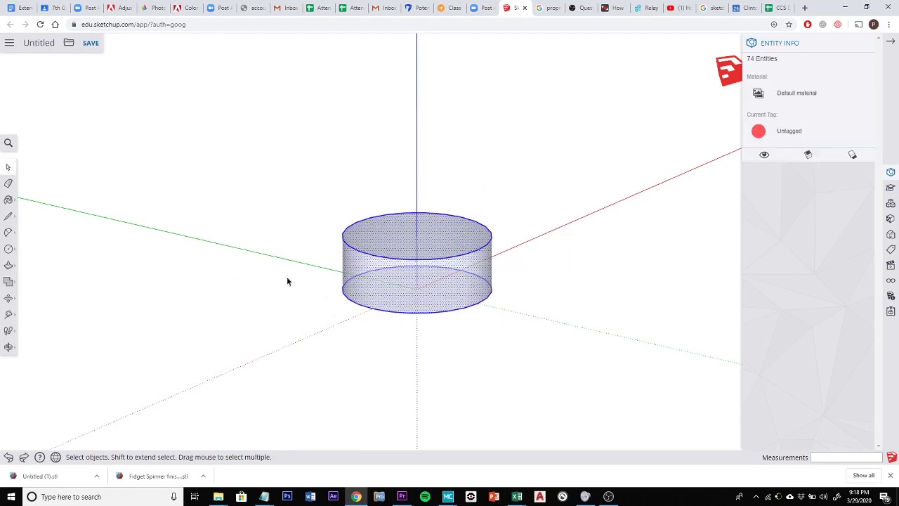
right_click(413, 279)
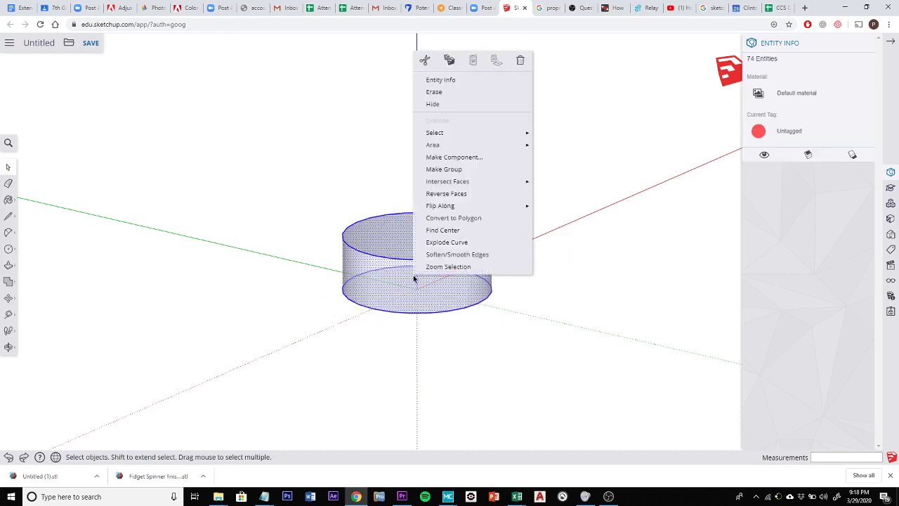
click(444, 169)
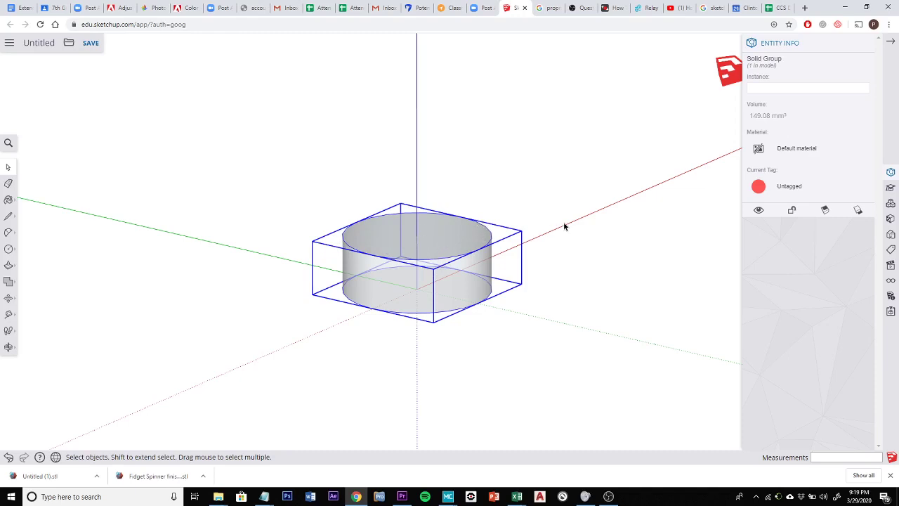
click(543, 208)
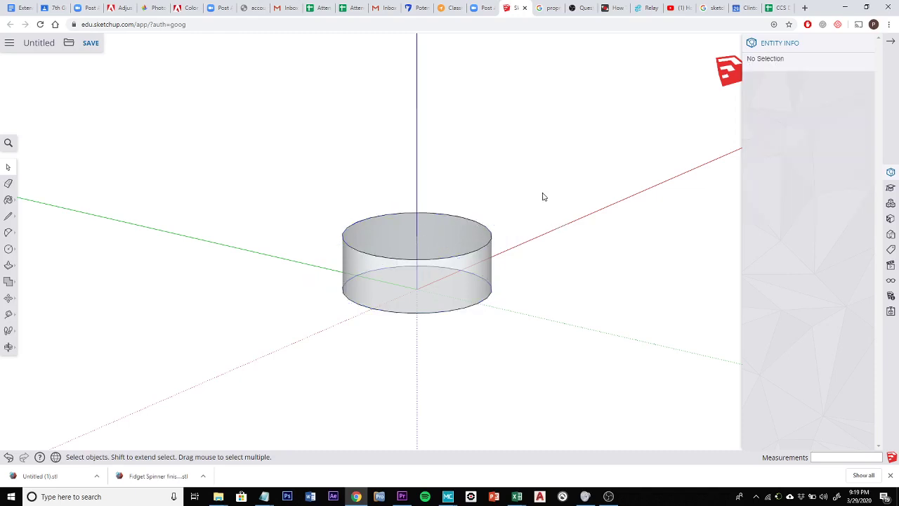
Try a 10 mm radius circle centred on the grouped cylinder's top face and undo it
middle_drag(543, 205, 71, 274)
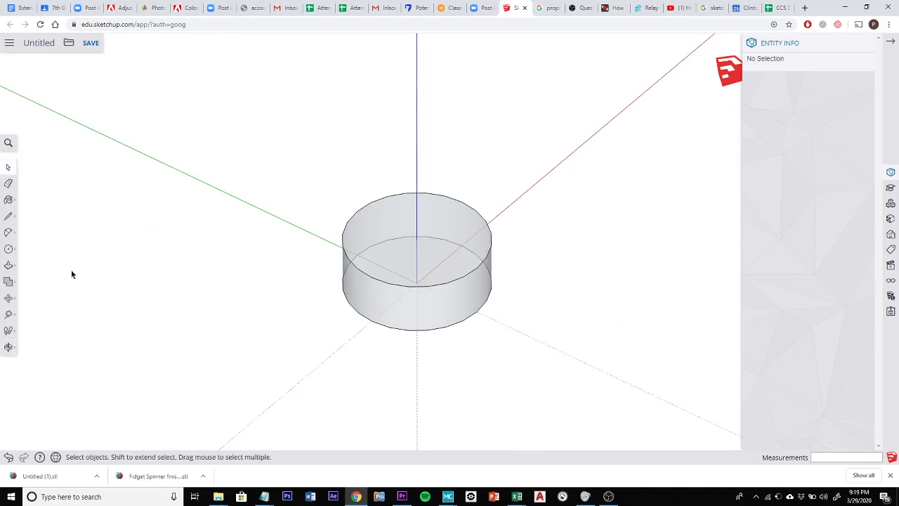
click(8, 248)
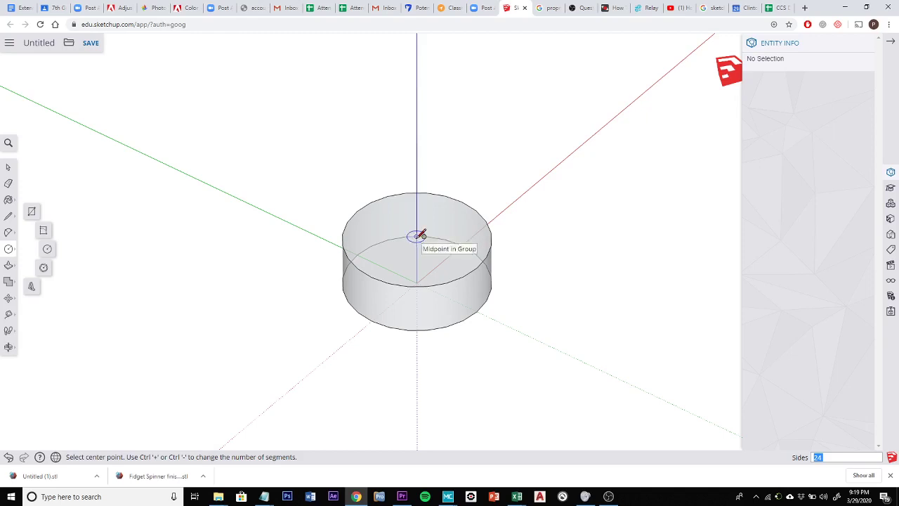
click(416, 236)
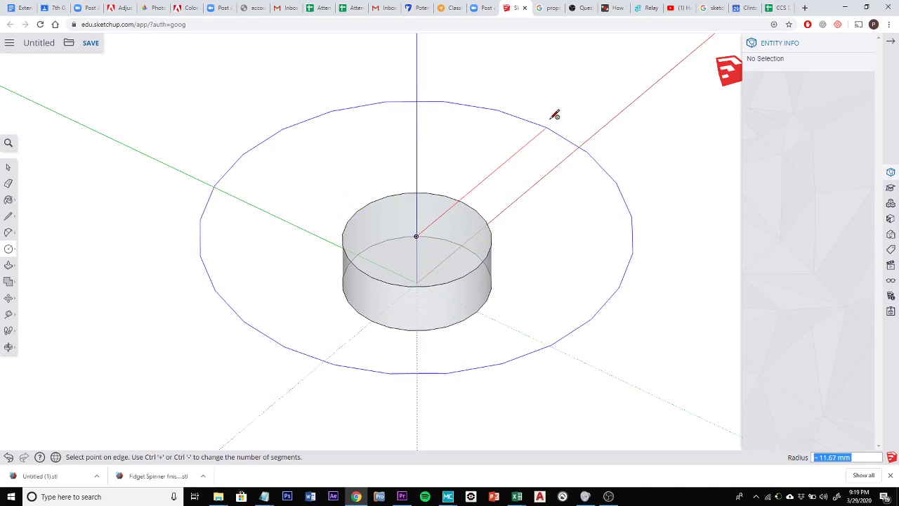
text(1)
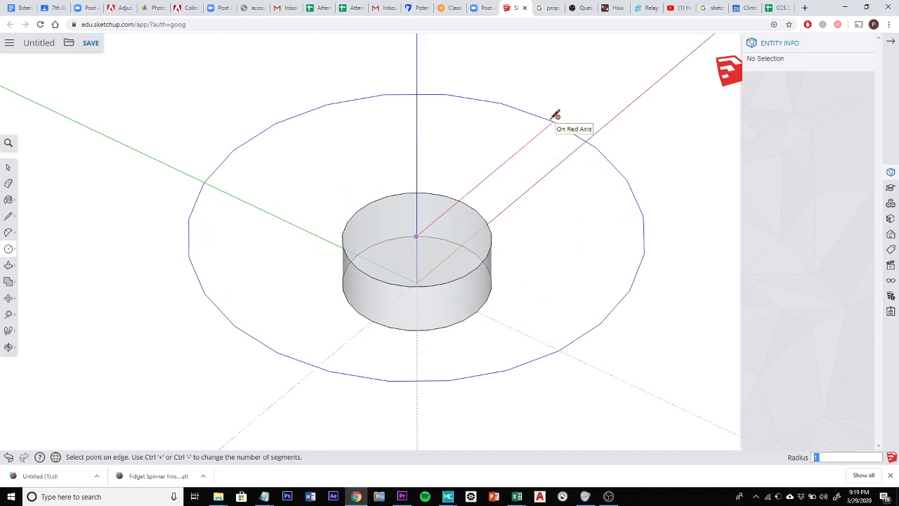
text(0)
key(Return)
middle_drag(533, 351, 489, 356)
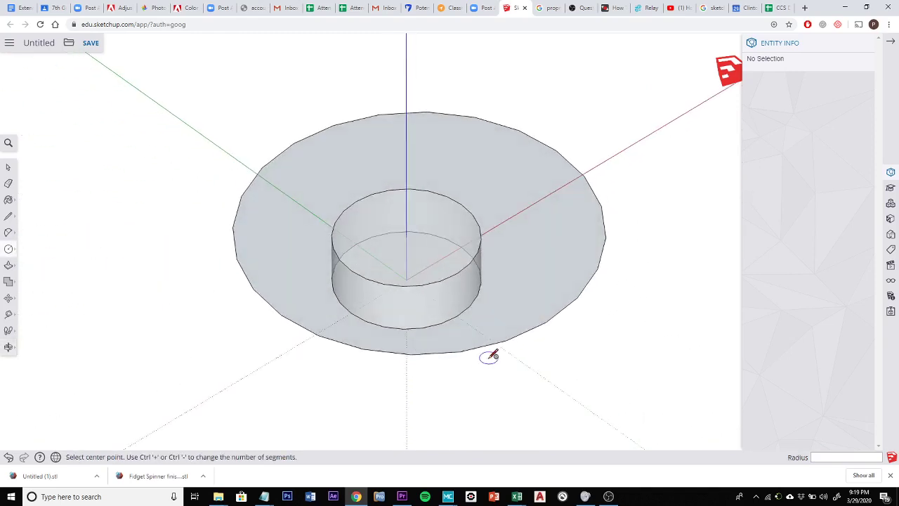
key(ctrl+z)
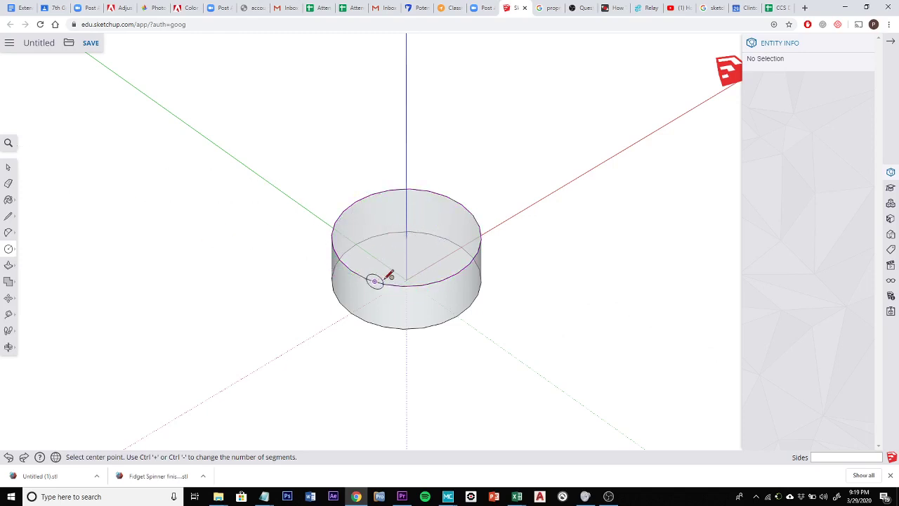
Draw a 10 mm radius circle centred on the grouped cylinder's top face
click(406, 237)
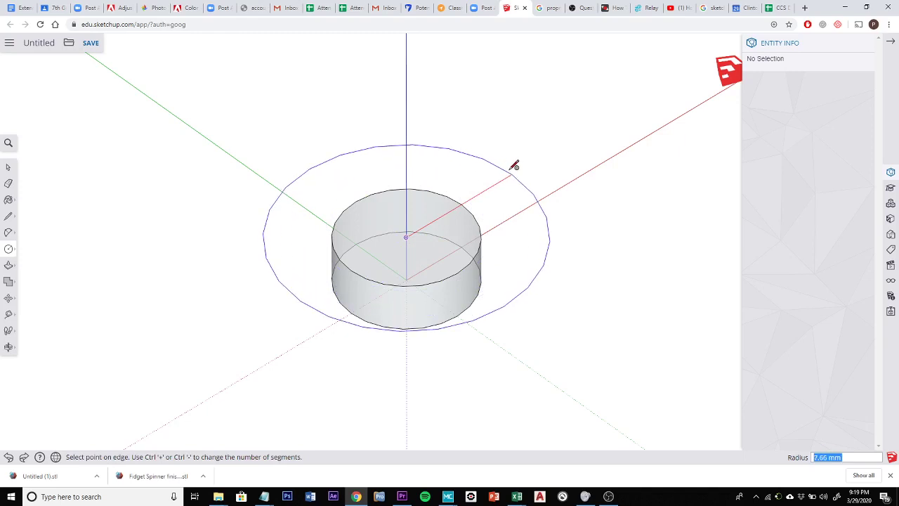
text(1)
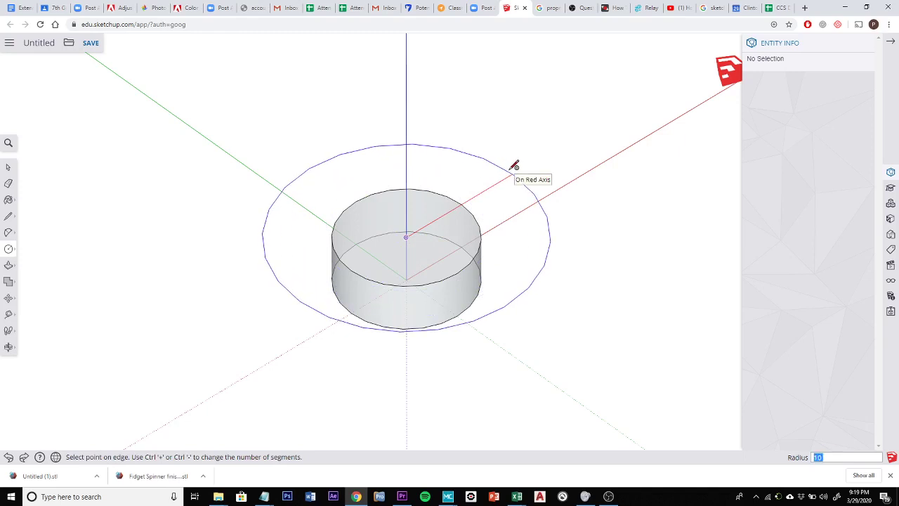
text(0)
key(Return)
Extrude the 10 mm radius circle's face 2 mm upward into a disc above the cylinder
middle_drag(500, 381, 239, 333)
click(9, 249)
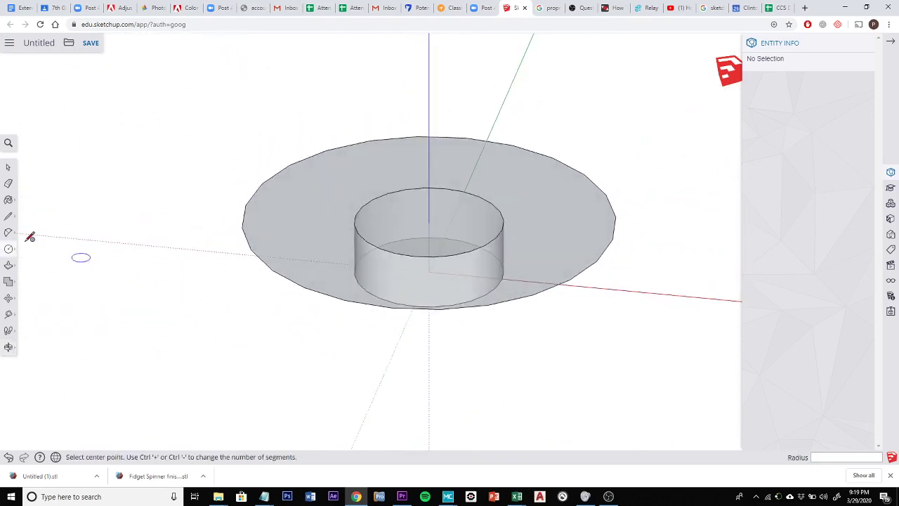
key(p)
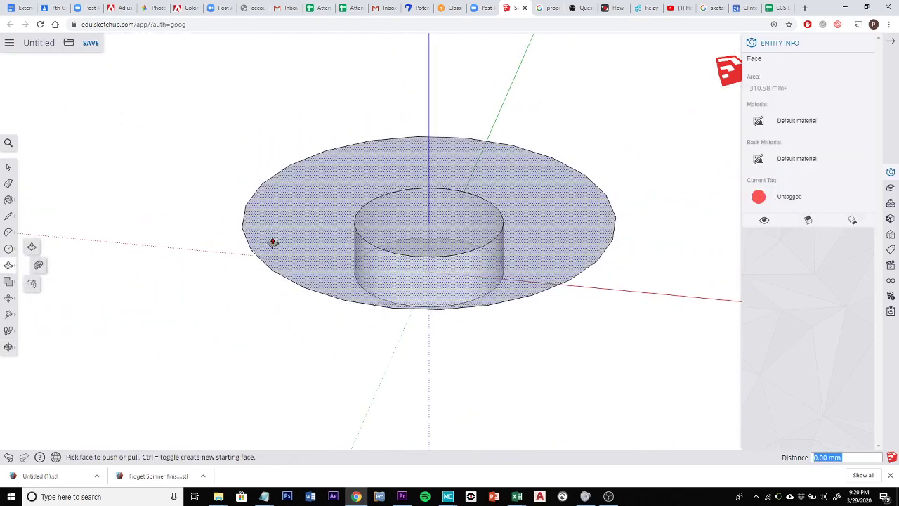
click(272, 242)
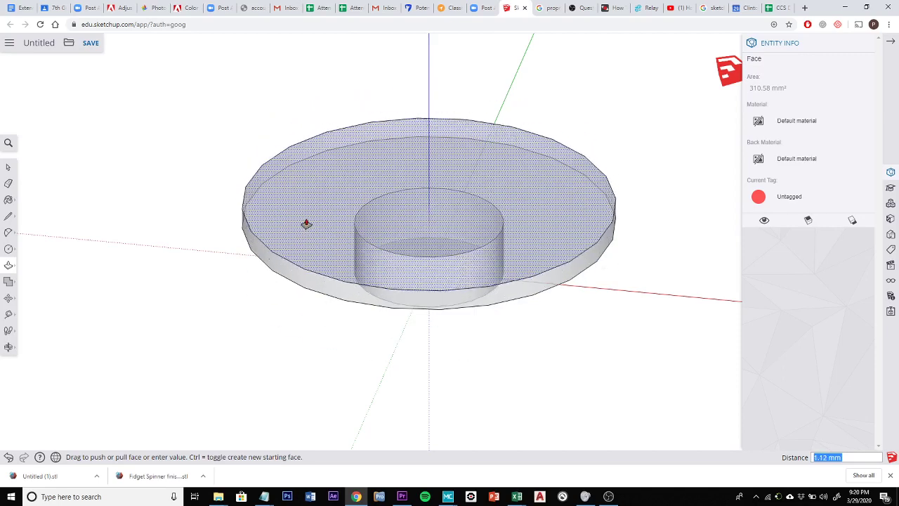
text(2)
key(Return)
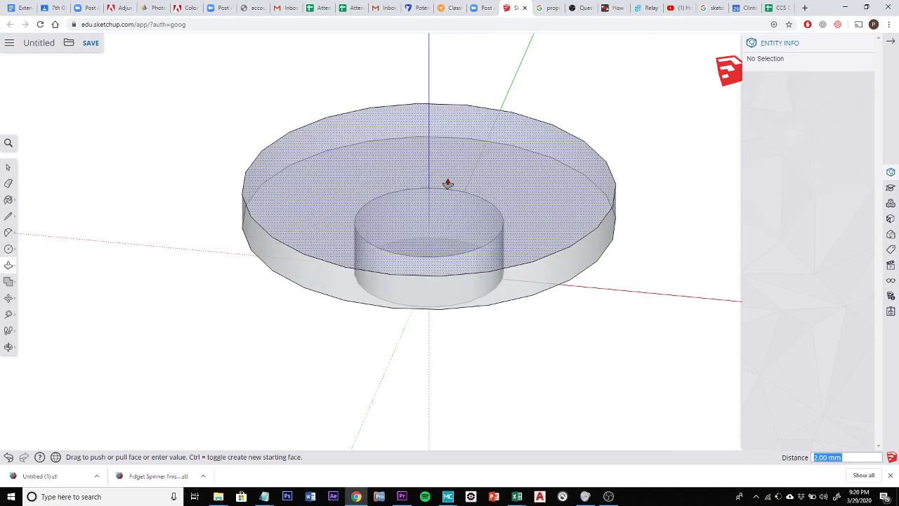
click(460, 184)
Draw a 3 mm radius circle at the centre of the disc's top face
key(o)
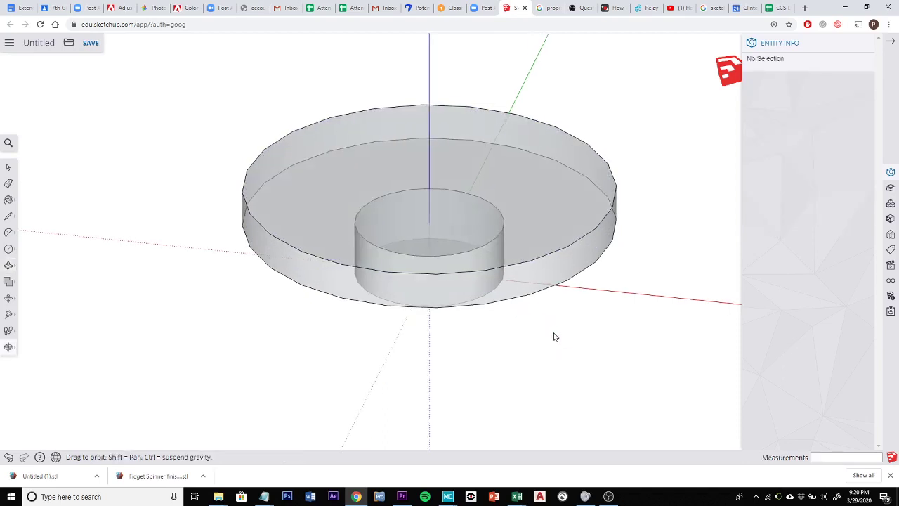
drag(554, 335, 549, 222)
key(p)
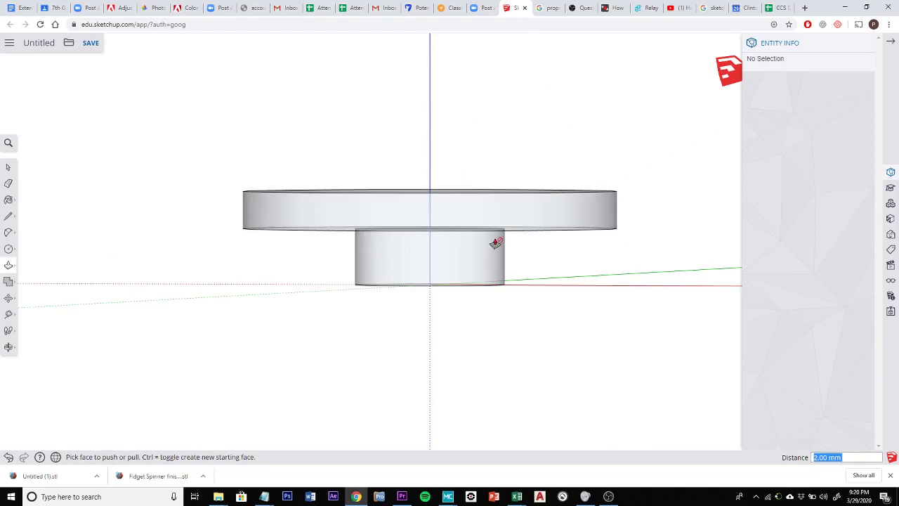
middle_drag(555, 263, 495, 415)
click(388, 189)
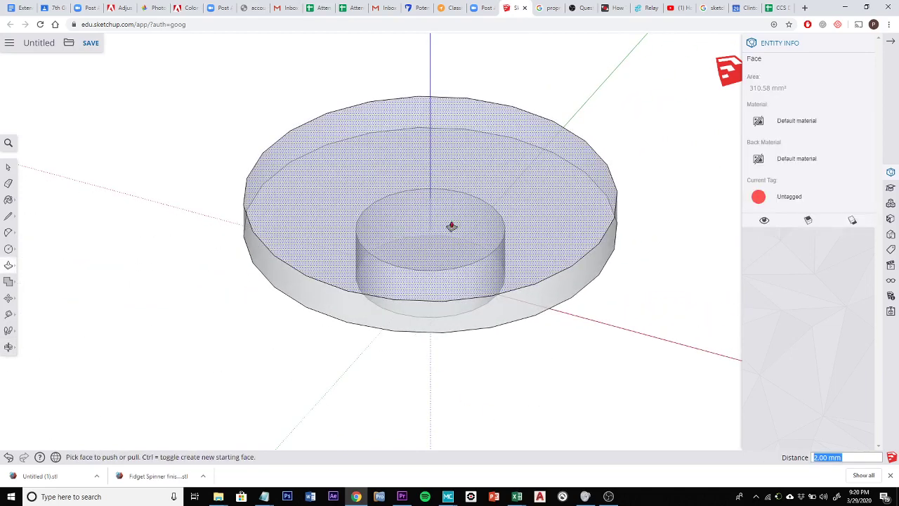
middle_drag(644, 253, 606, 301)
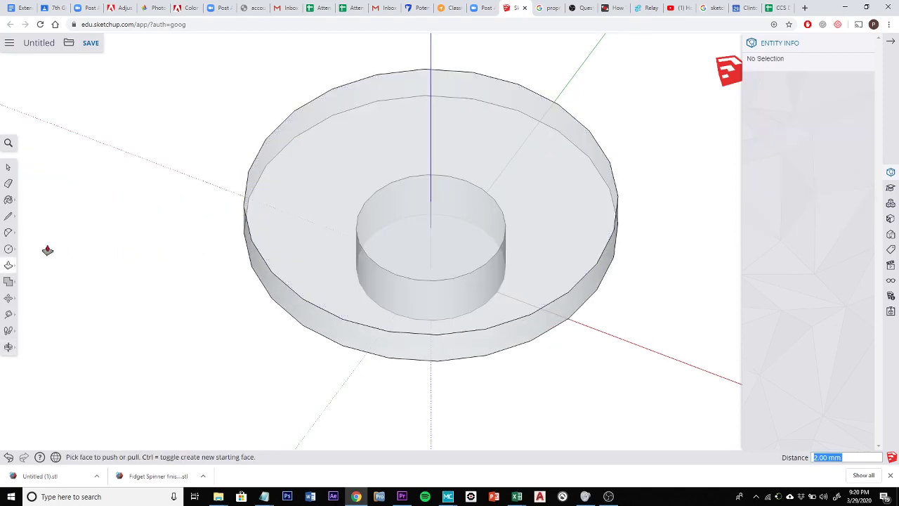
click(8, 249)
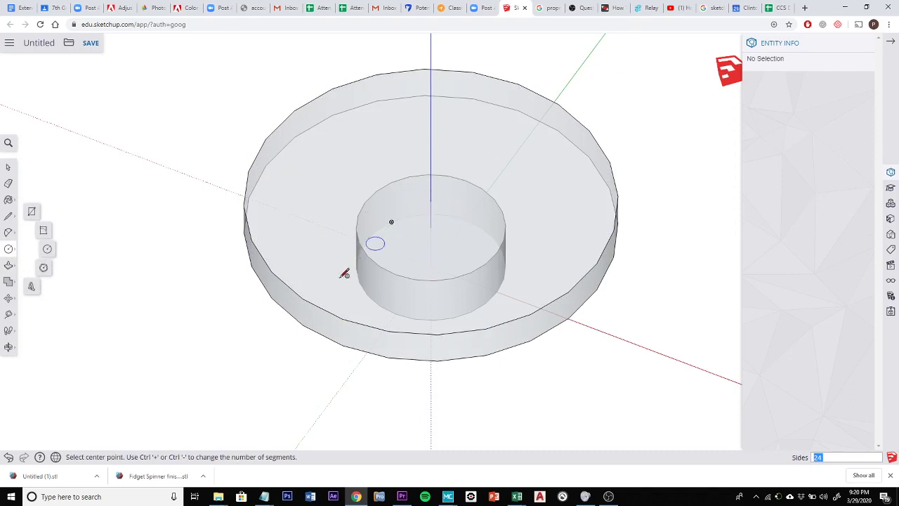
click(431, 200)
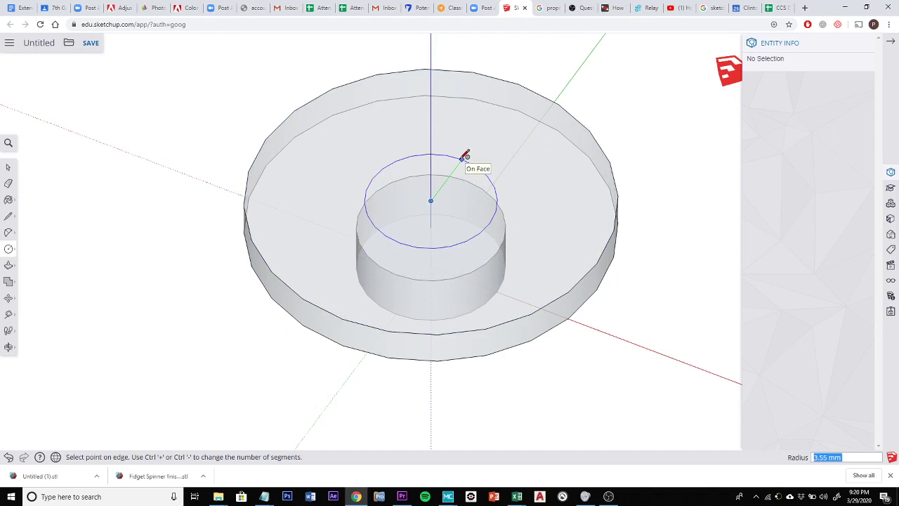
text(3)
key(Return)
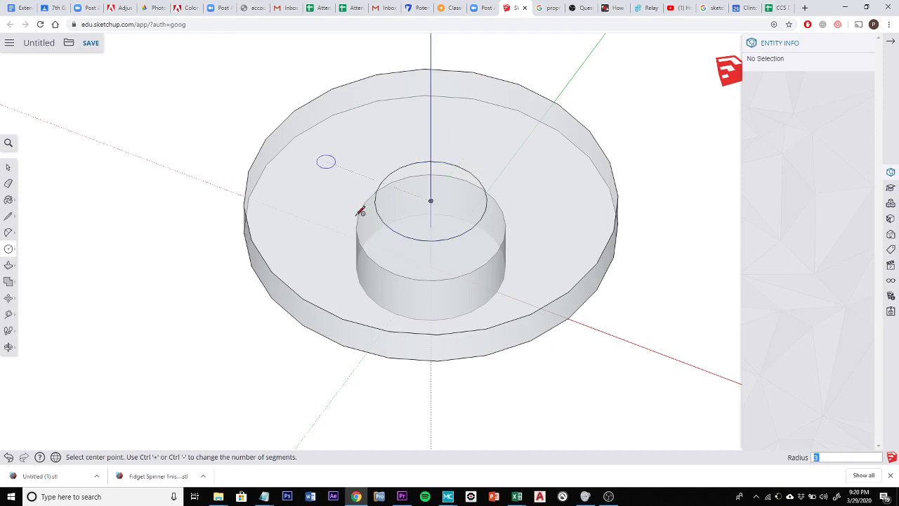
Try moving the 3 mm radius circle straight down from the disc's top face by 2 mm and 5 mm
click(7, 169)
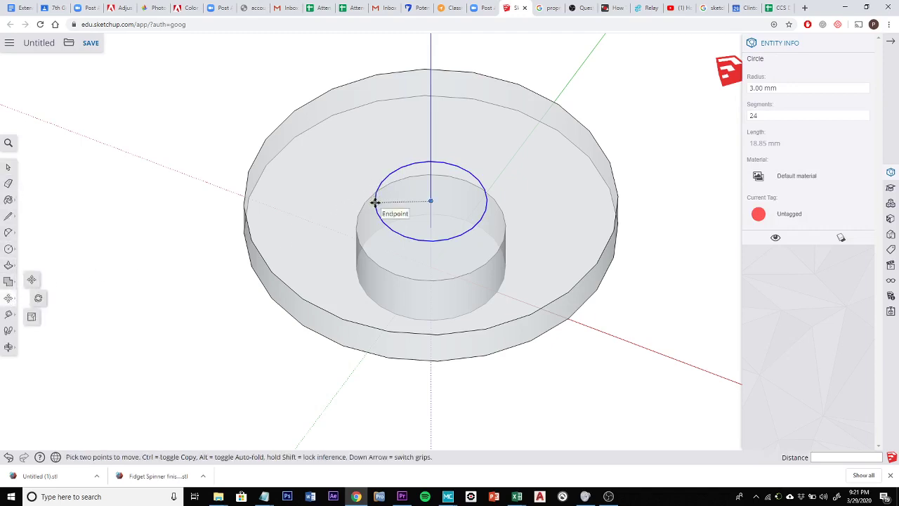
click(431, 200)
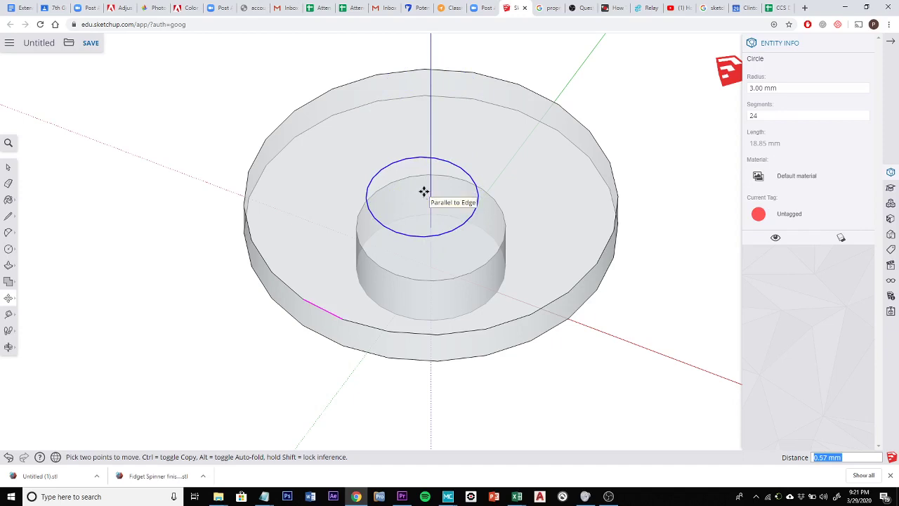
text(2)
key(Return)
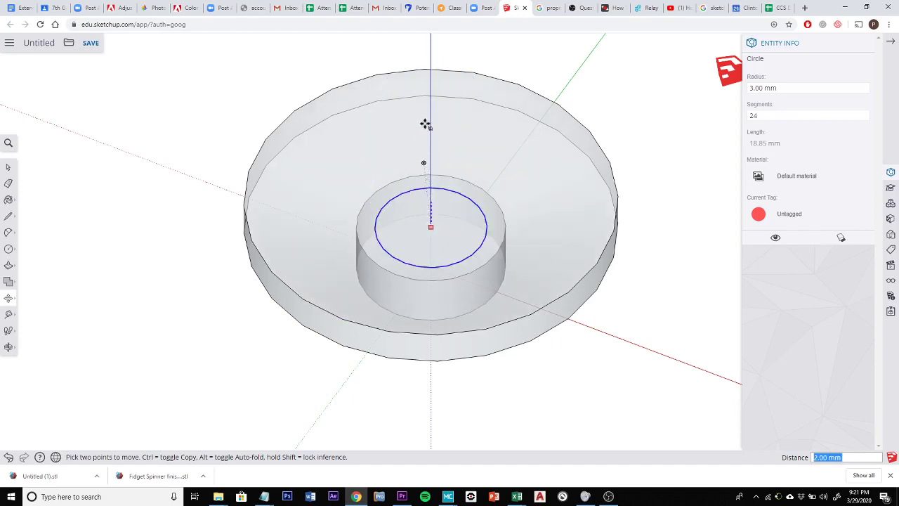
text(5)
key(Return)
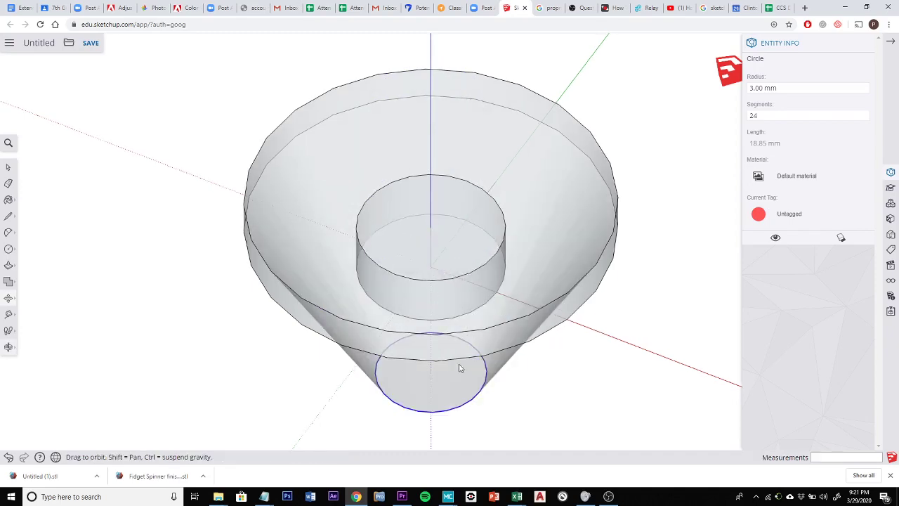
Try lowering the 3 mm radius circle by 1 mm to slope the disc's top face inward, and undo the move
middle_drag(460, 367, 448, 148)
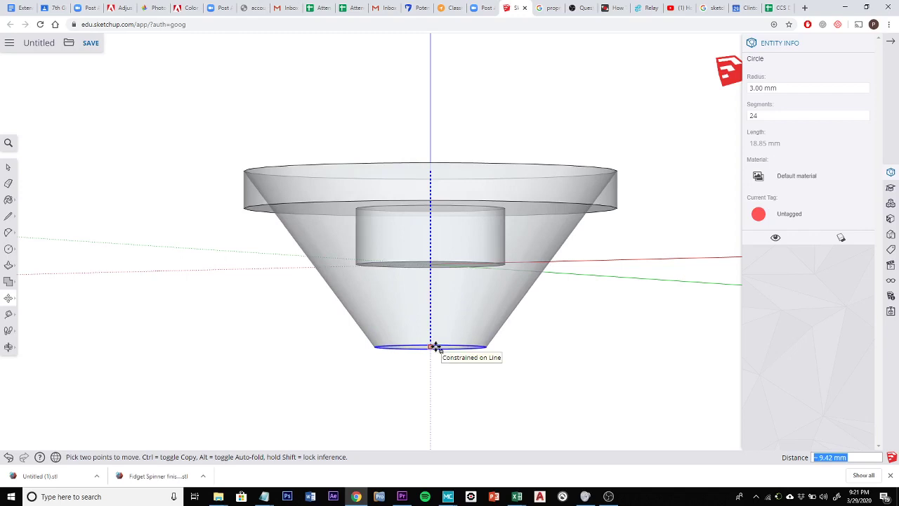
text(1)
key(Return)
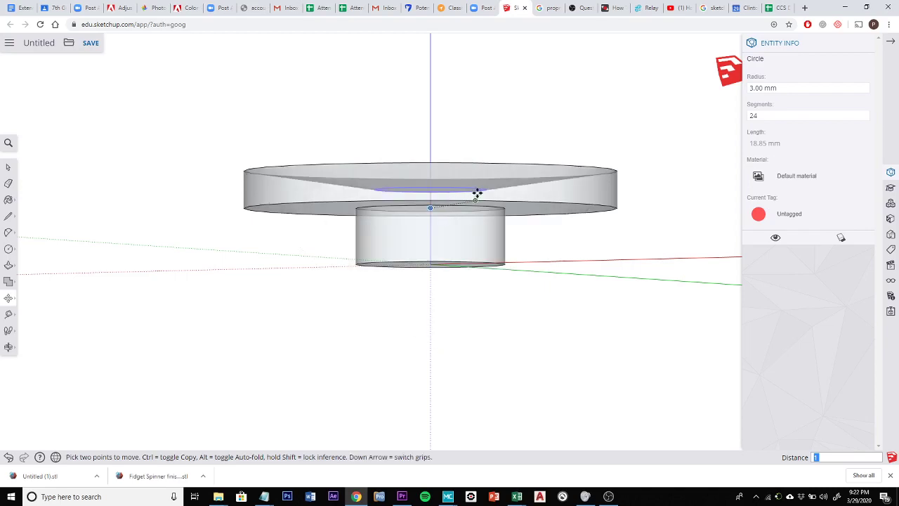
middle_drag(477, 192, 294, 228)
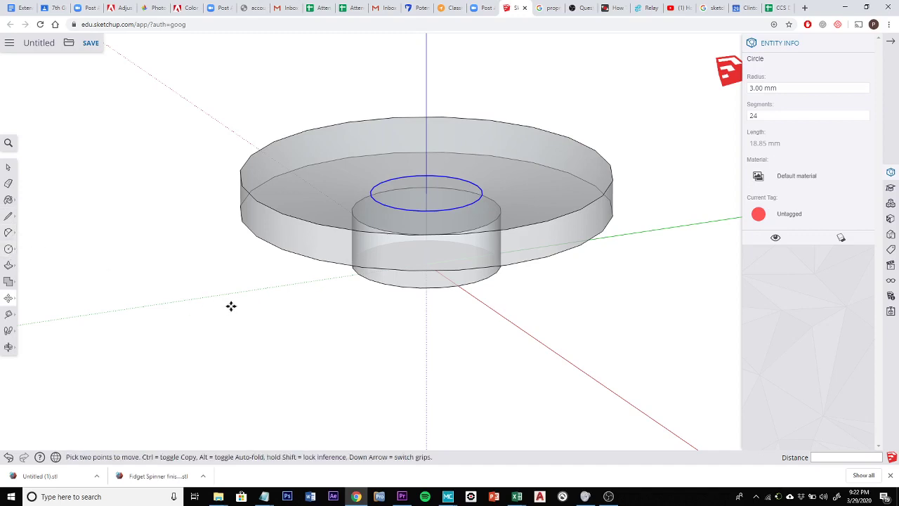
key(ctrl+z)
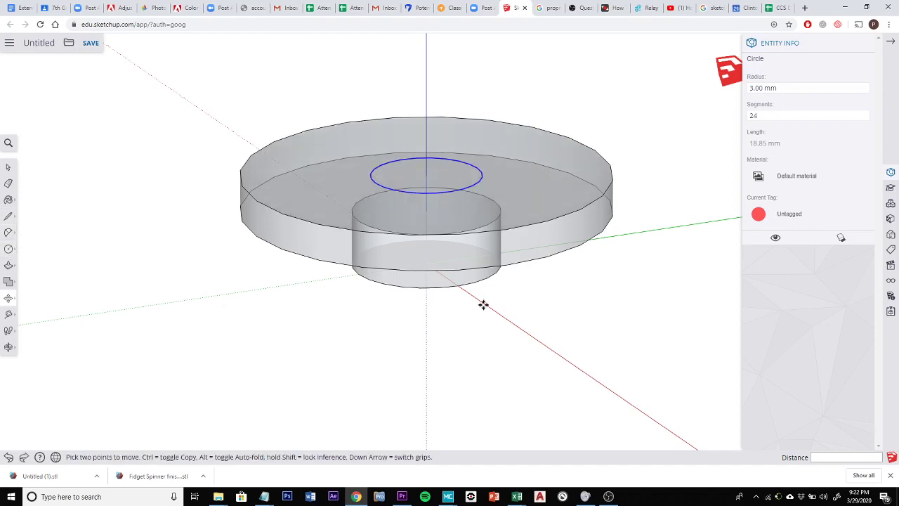
Draw a 9 mm radius circle on the disc's top face, concentric with the 3 mm radius circle
middle_drag(496, 365, 440, 295)
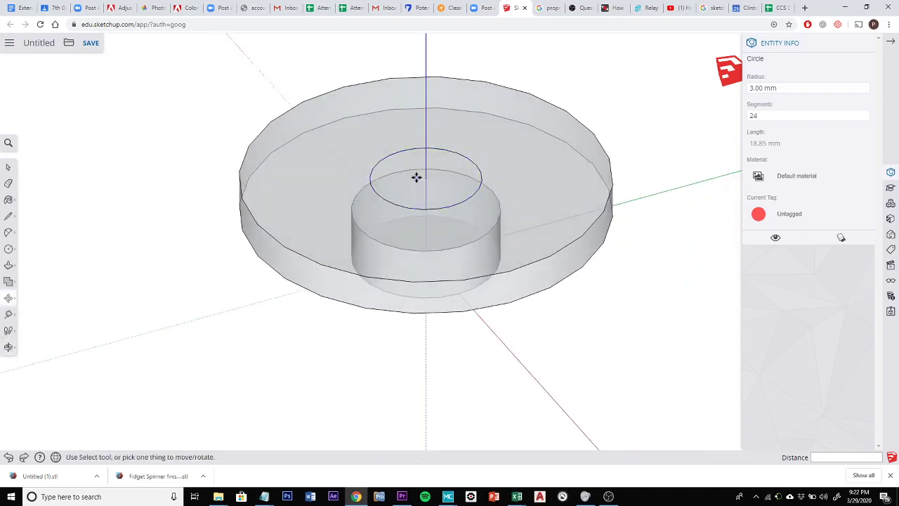
click(8, 216)
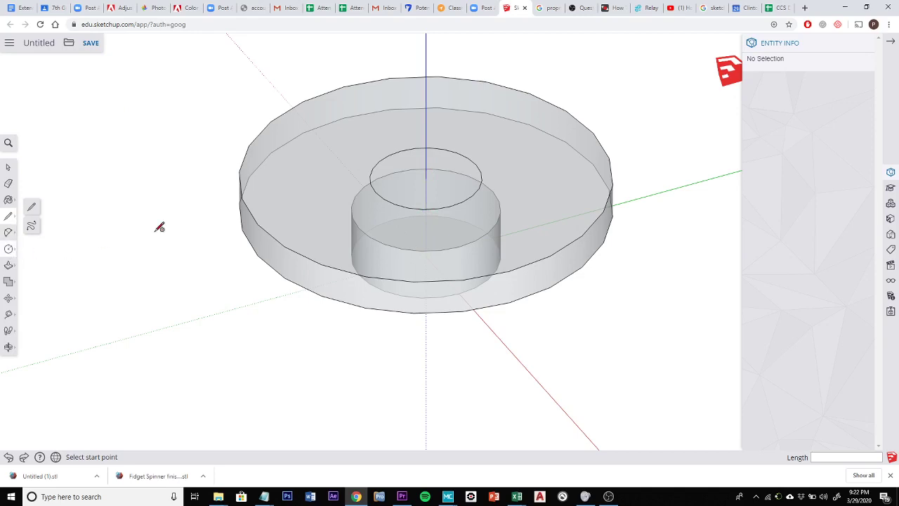
key(c)
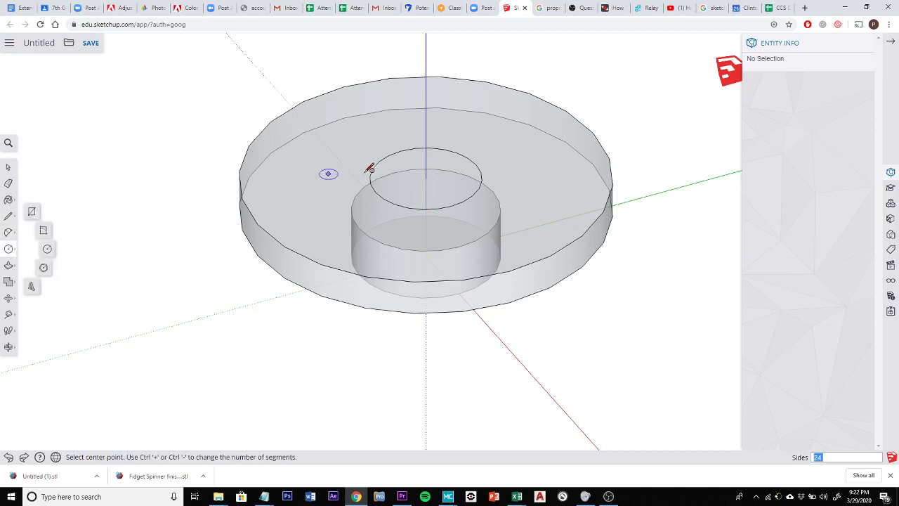
click(426, 178)
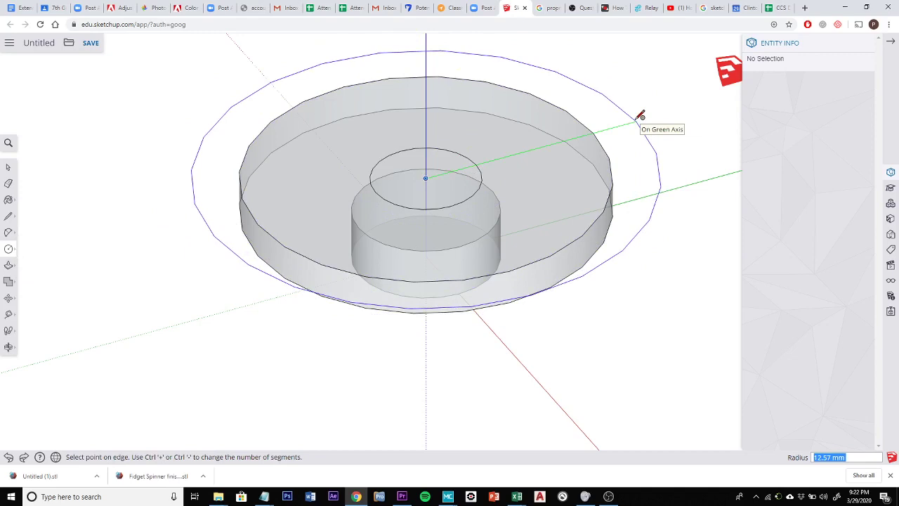
text(3)
key(Return)
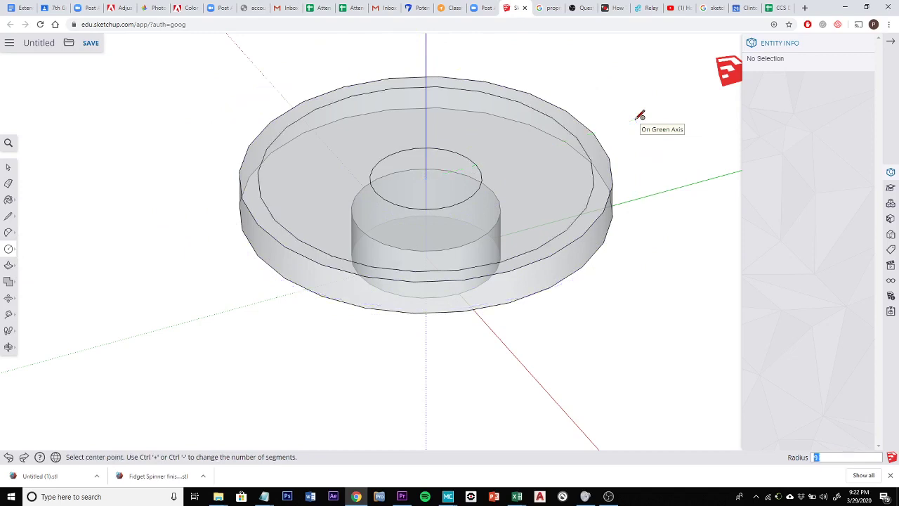
Move the 3 mm radius circle straight down by 1 mm so the face inside the 9 mm circle slopes inward
click(8, 167)
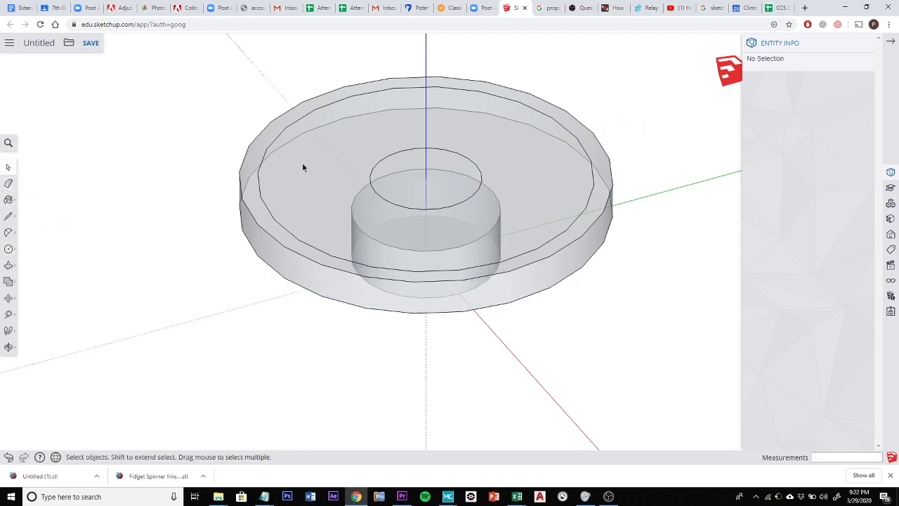
click(395, 158)
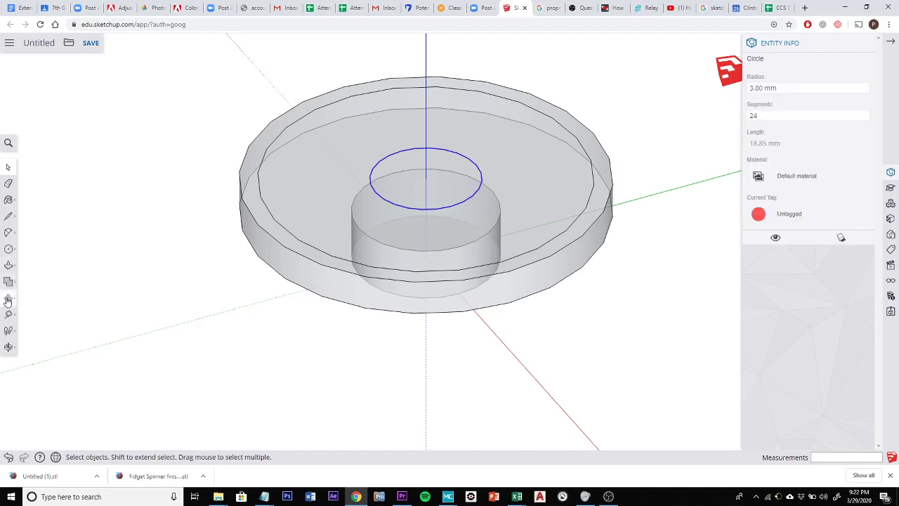
click(8, 299)
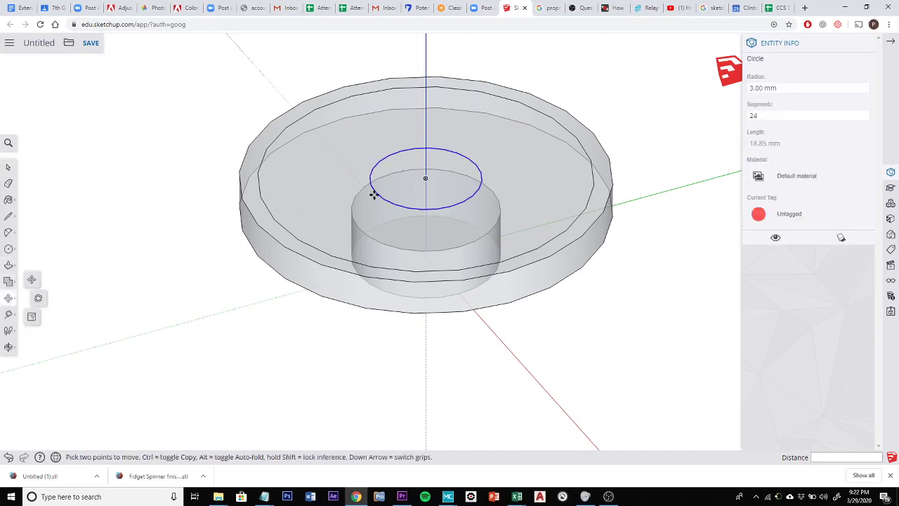
click(427, 178)
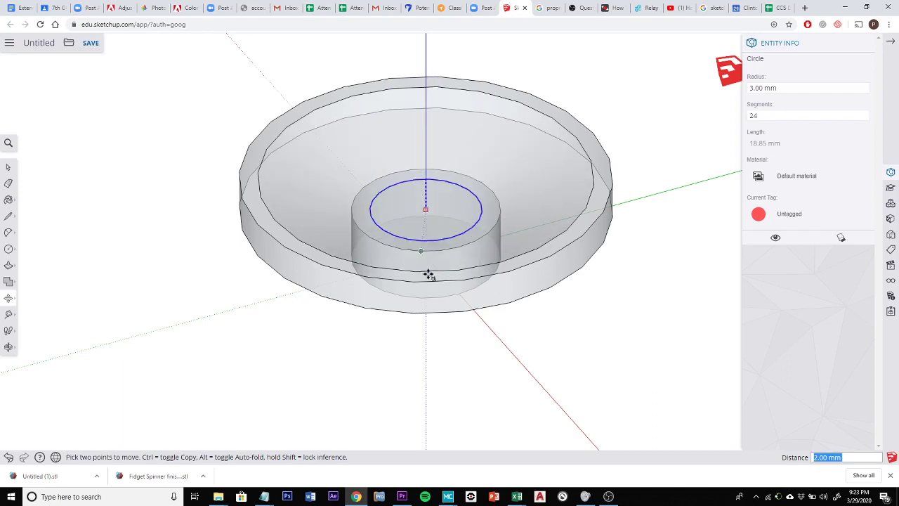
click(454, 356)
middle_drag(454, 356, 419, 225)
click(419, 225)
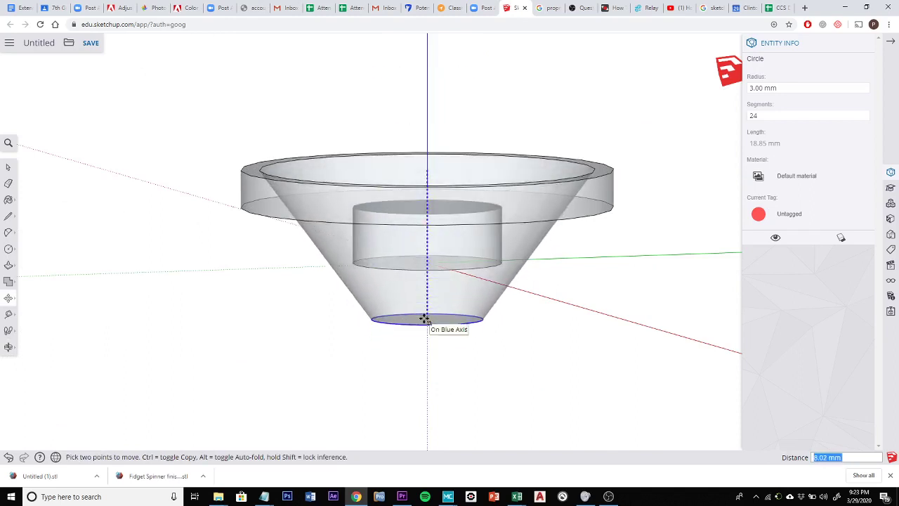
text(1)
key(Return)
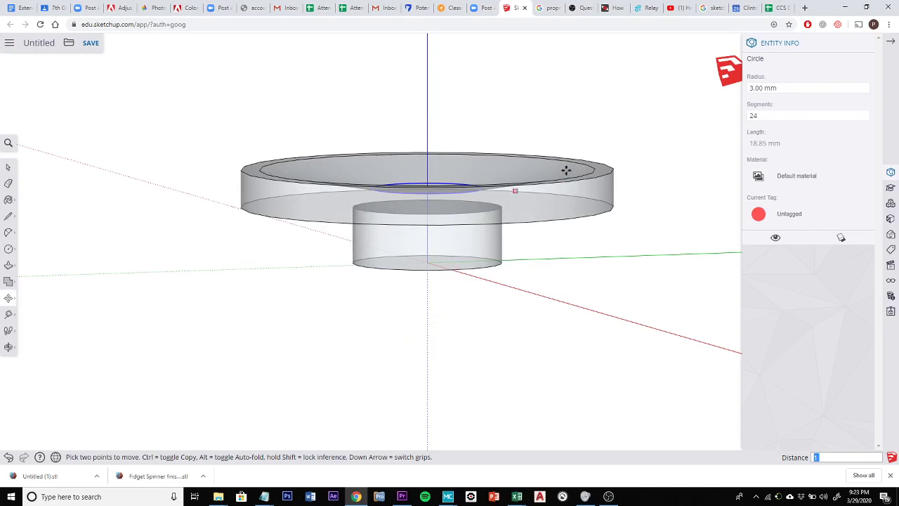
middle_drag(618, 139, 594, 280)
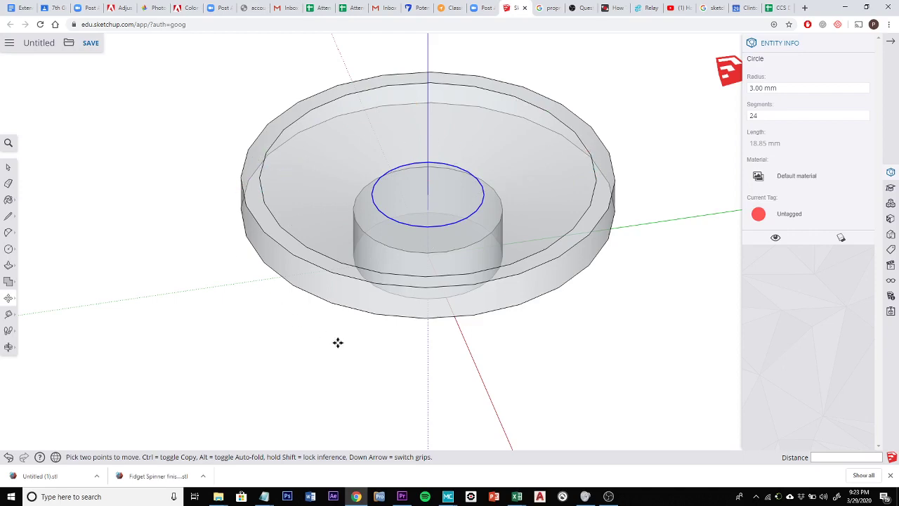
Raise the 9 mm radius circle straight up by 1 mm to form a bevelled rim around the sunken centre
middle_drag(337, 342, 253, 178)
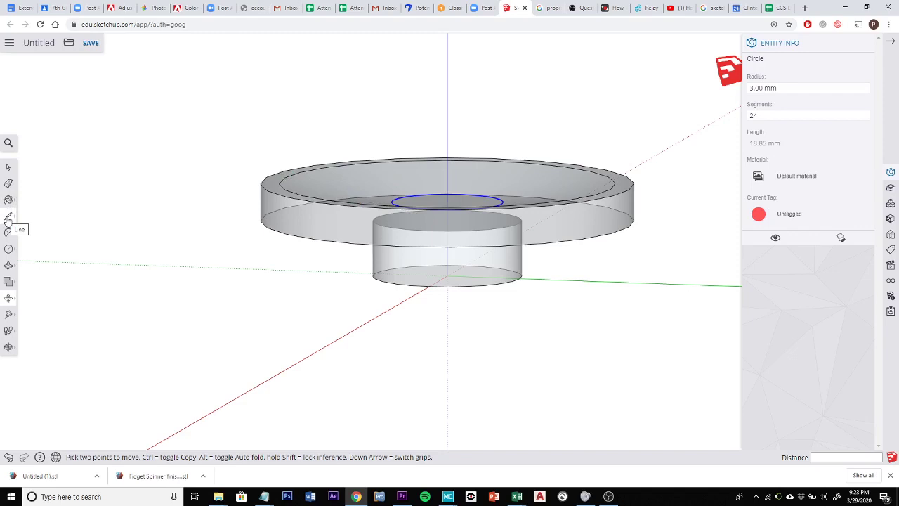
click(8, 167)
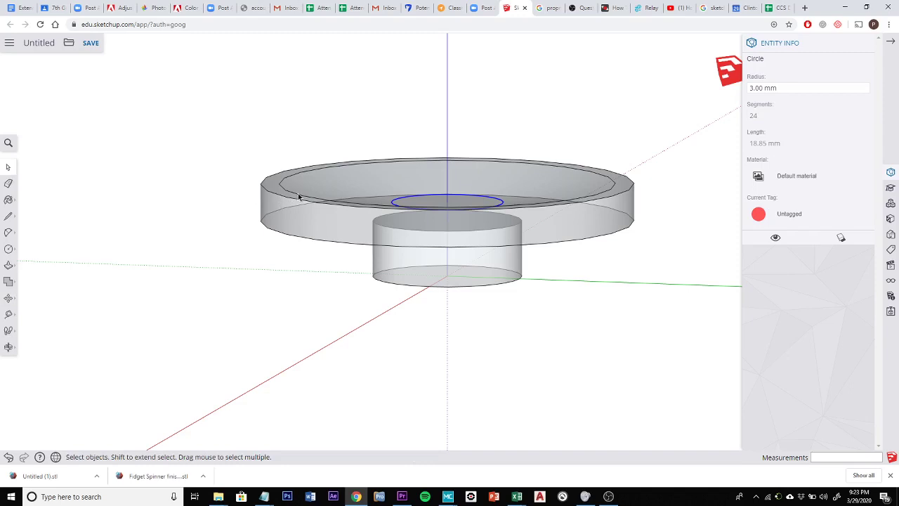
click(298, 199)
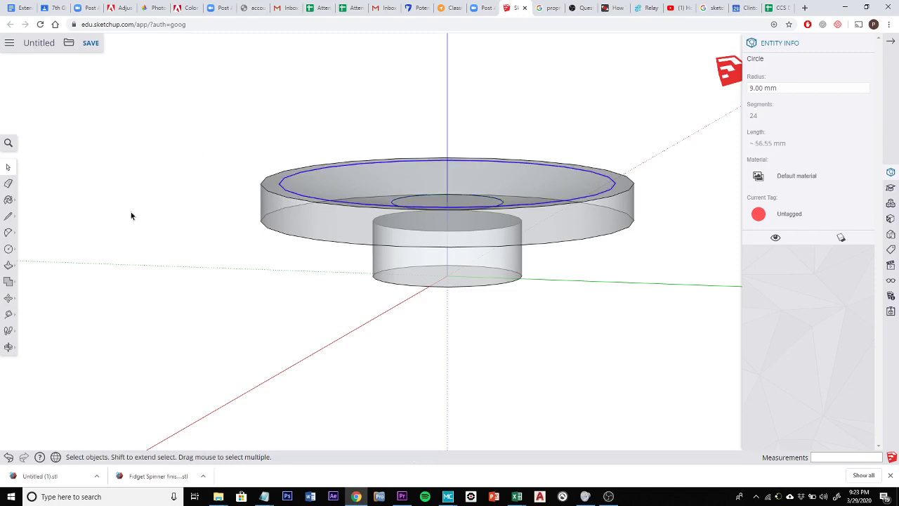
click(8, 300)
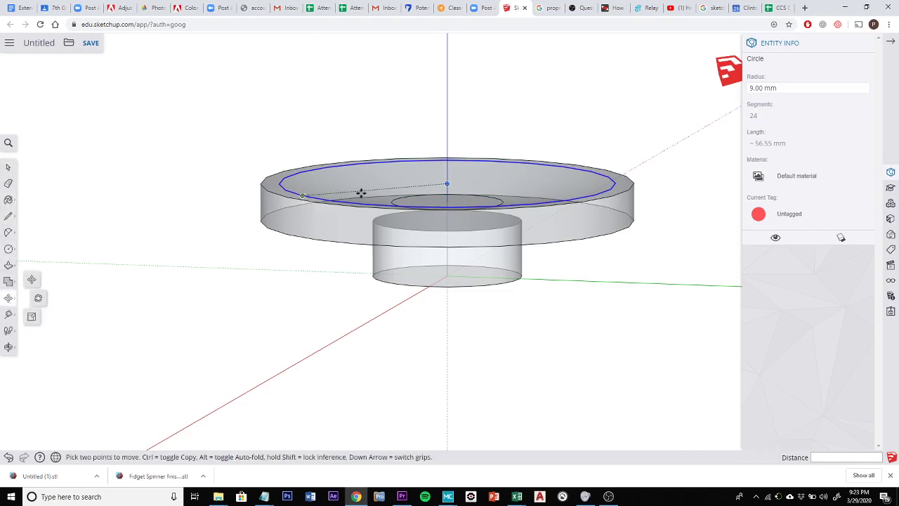
click(446, 183)
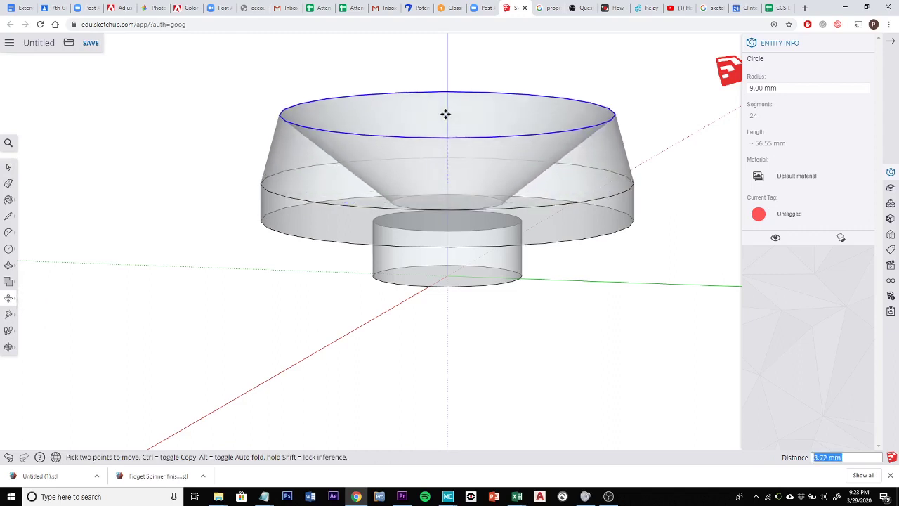
text(1)
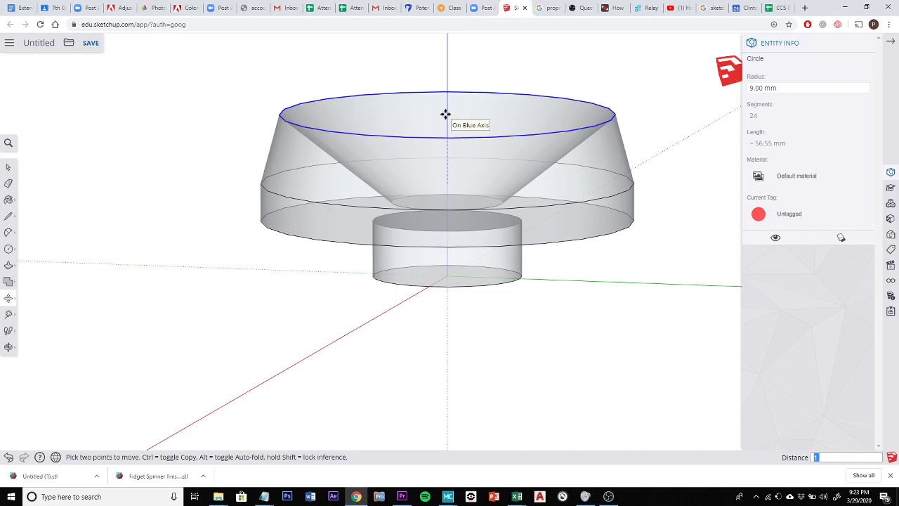
key(Return)
middle_drag(638, 112, 368, 195)
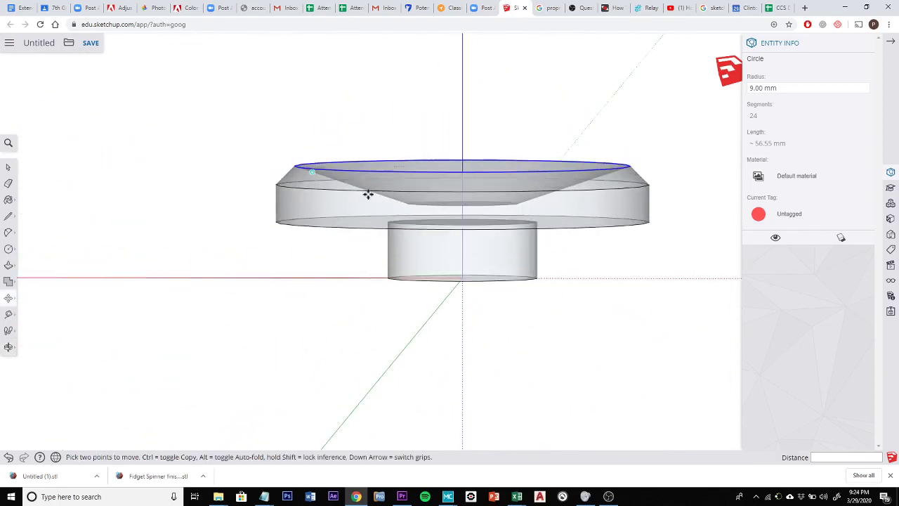
Examine the disc's bevelled rim, outer wall and sunken centre by selecting its surfaces and viewing its side profile
click(8, 166)
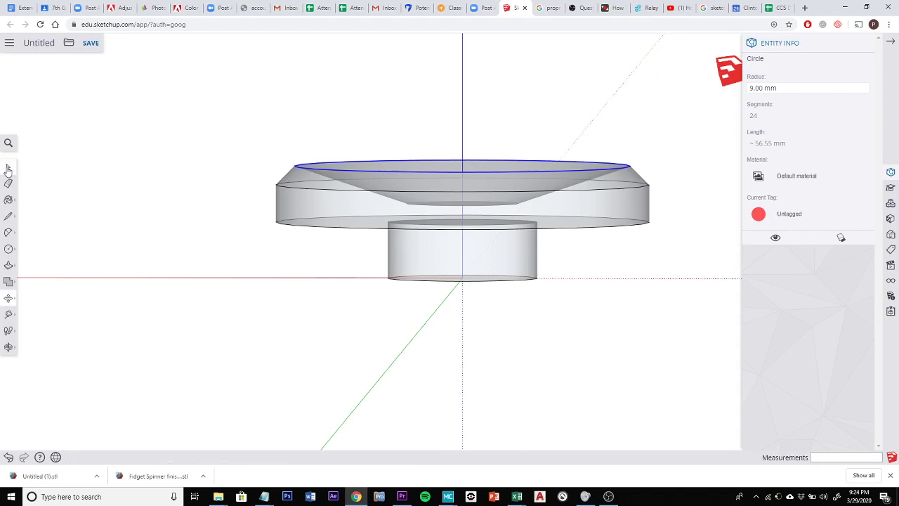
click(358, 222)
click(377, 181)
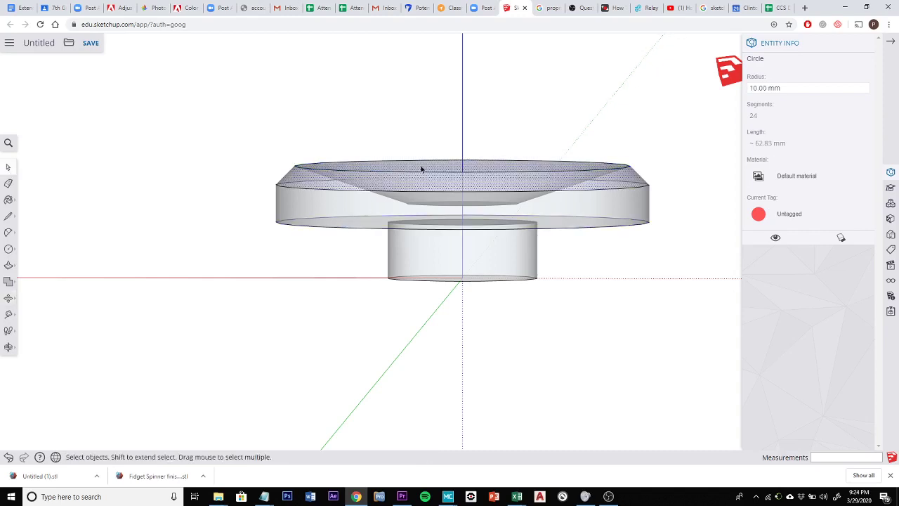
click(507, 207)
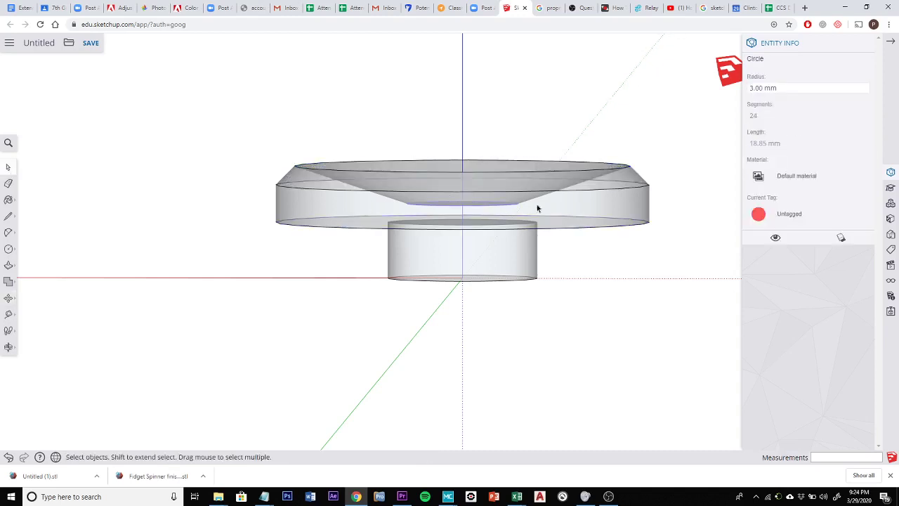
click(551, 185)
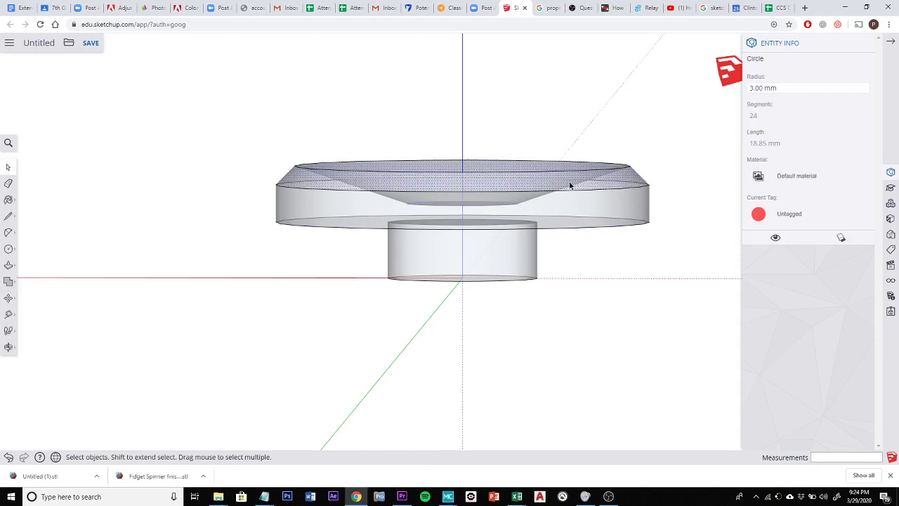
click(612, 217)
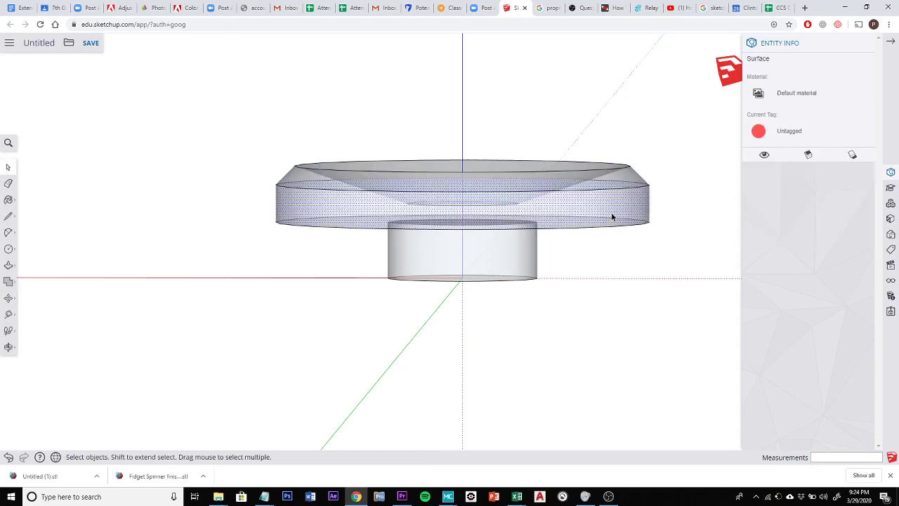
click(539, 180)
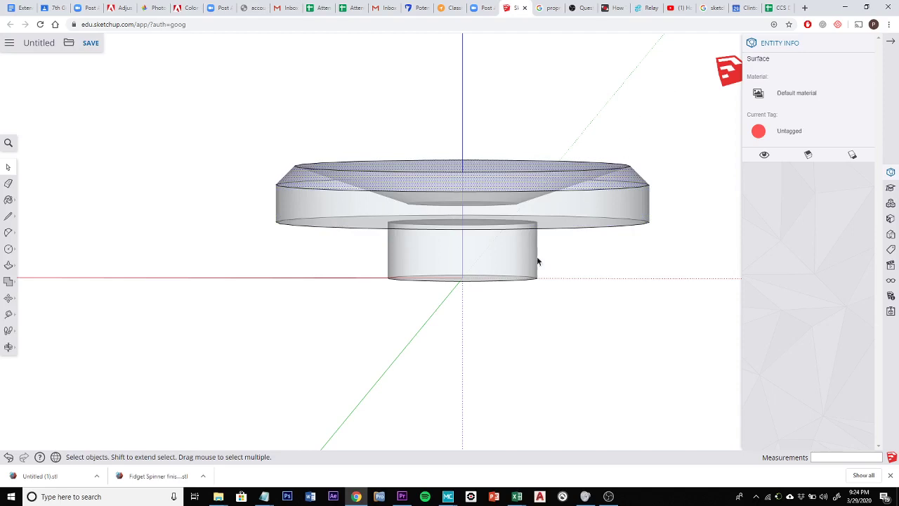
middle_drag(600, 313, 521, 249)
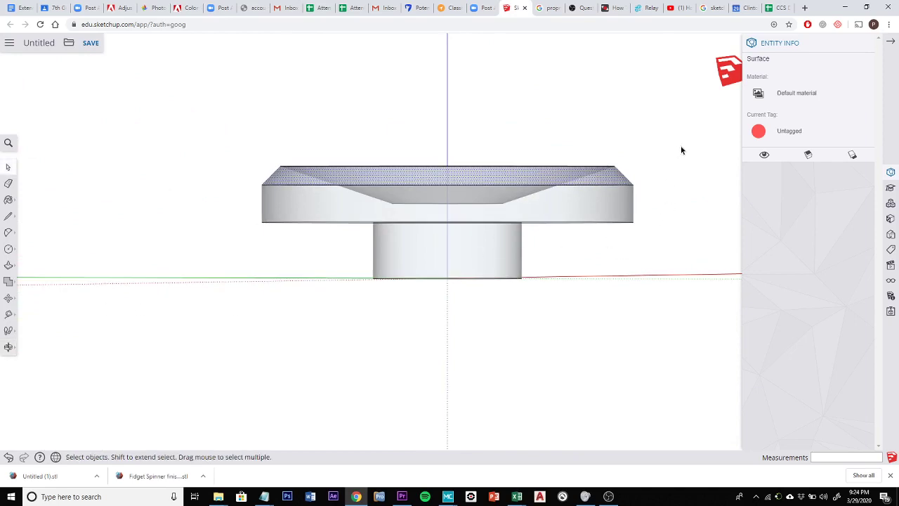
middle_drag(680, 148, 477, 138)
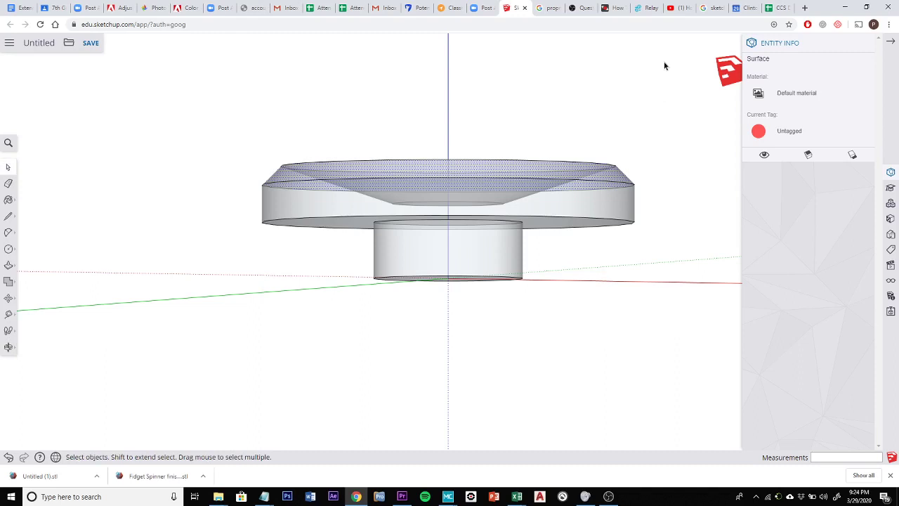
Group all the disc's faces and edges, leaving the cylinder group out of the selection
drag(673, 56, 611, 160)
drag(501, 180, 243, 187)
drag(205, 244, 184, 324)
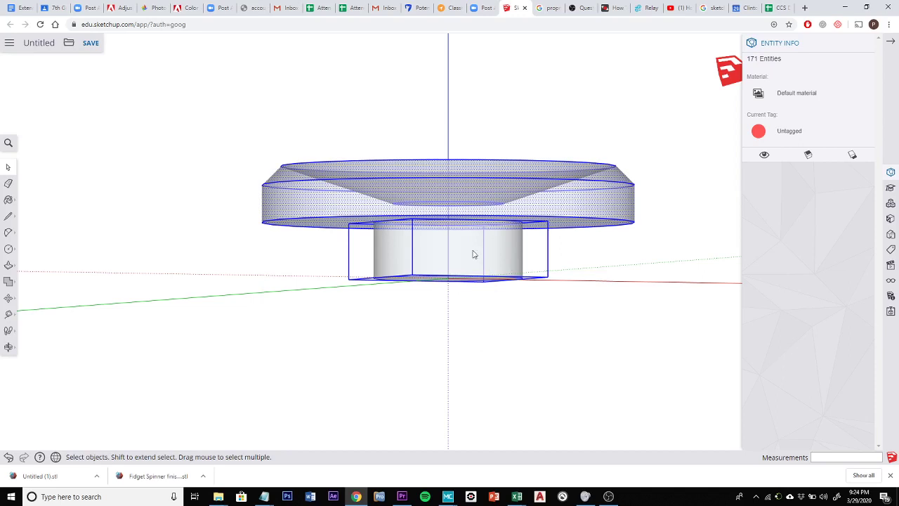
shift+click(514, 265)
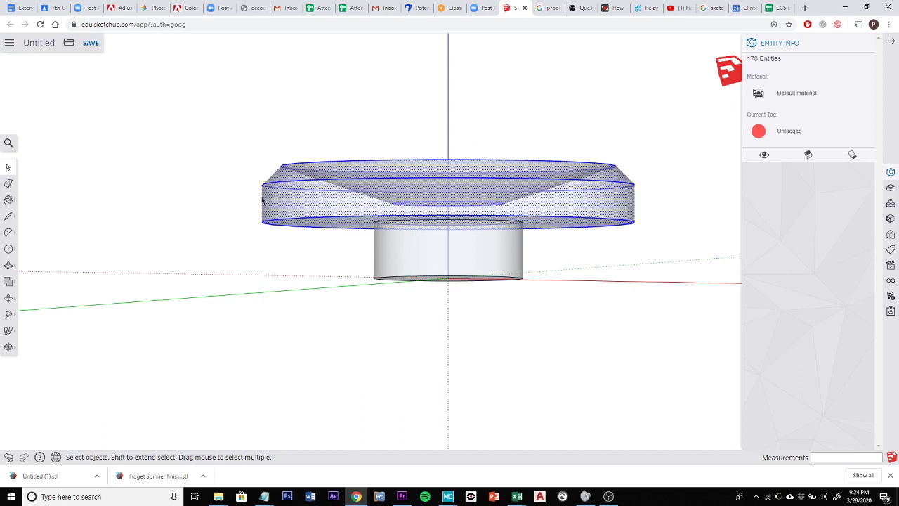
right_click(580, 201)
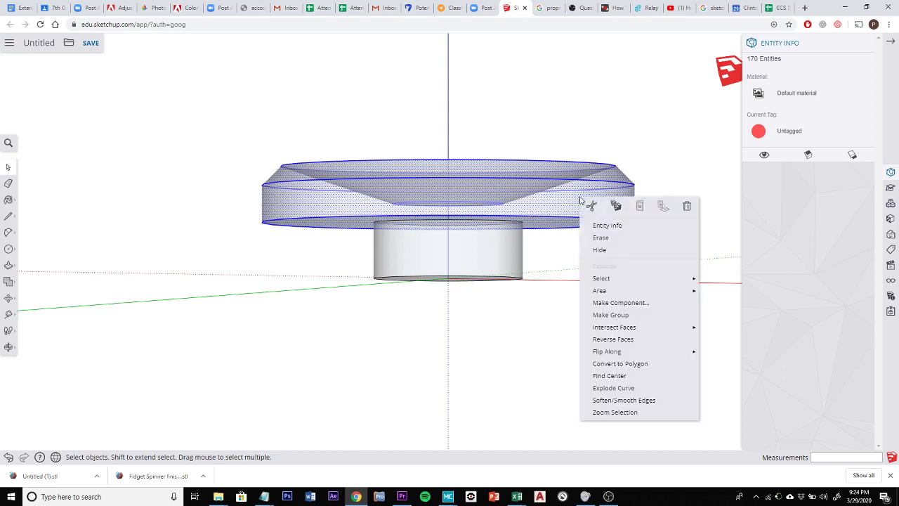
click(623, 317)
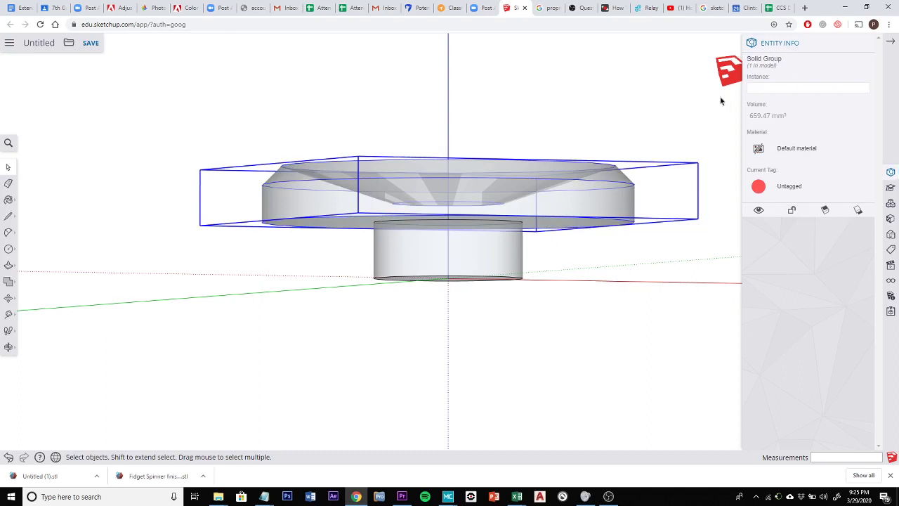
Combine the disc group and the cylinder group into one solid with Outer Shell
click(498, 276)
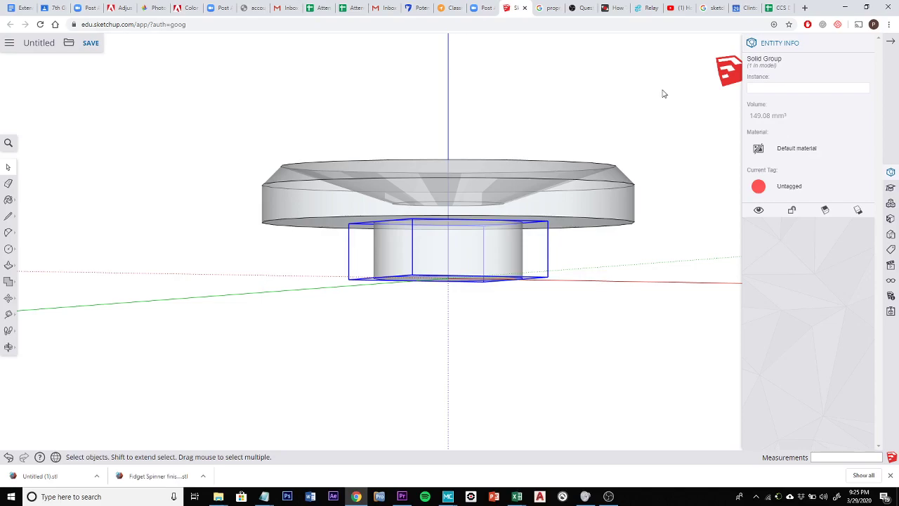
middle_drag(663, 91, 294, 108)
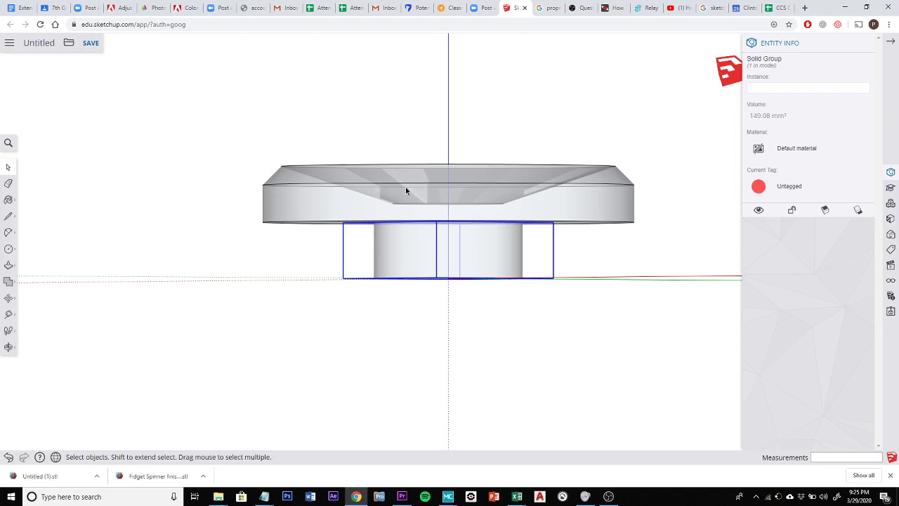
middle_drag(632, 96, 170, 308)
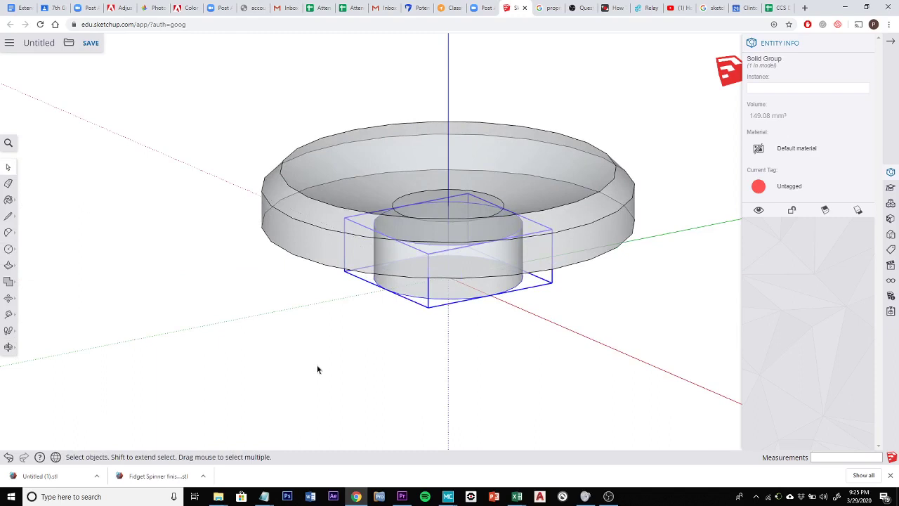
click(315, 334)
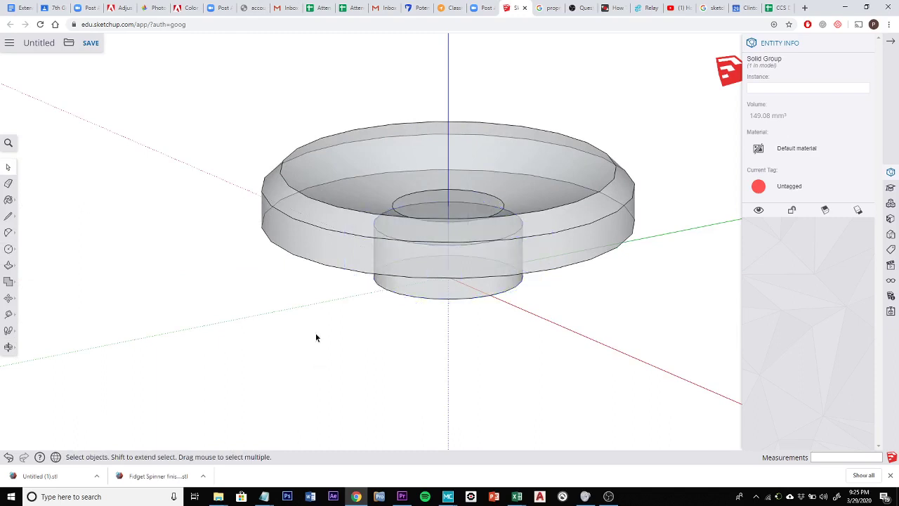
click(9, 284)
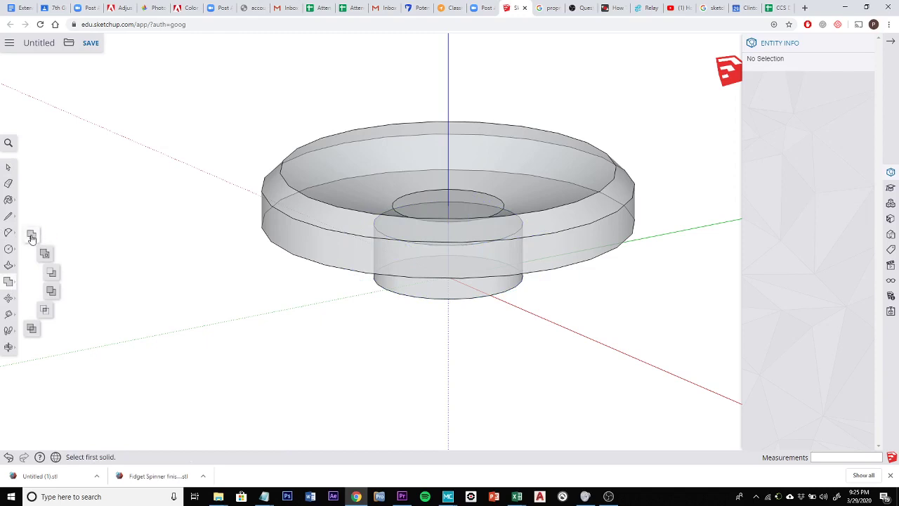
click(31, 237)
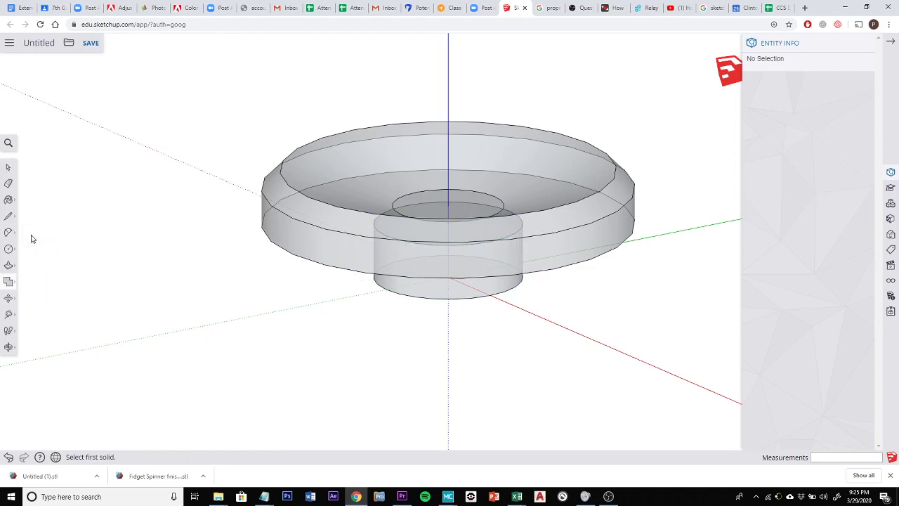
click(586, 214)
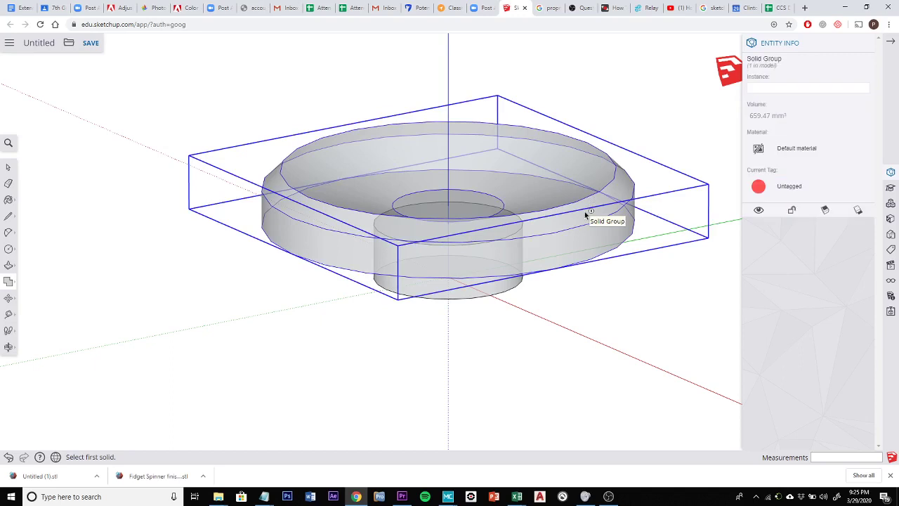
click(502, 293)
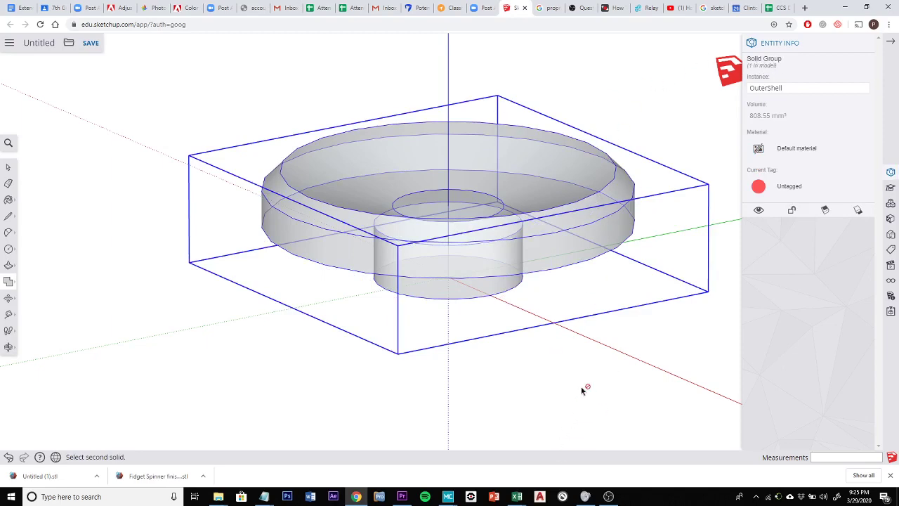
middle_drag(584, 387, 717, 255)
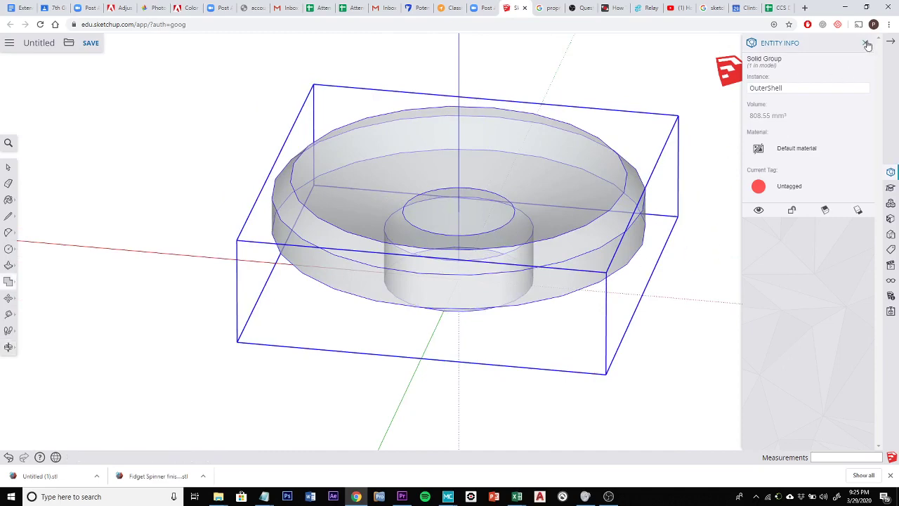
Examine the merged disc and cylinder from the side and above, and review the group's entity information
click(867, 43)
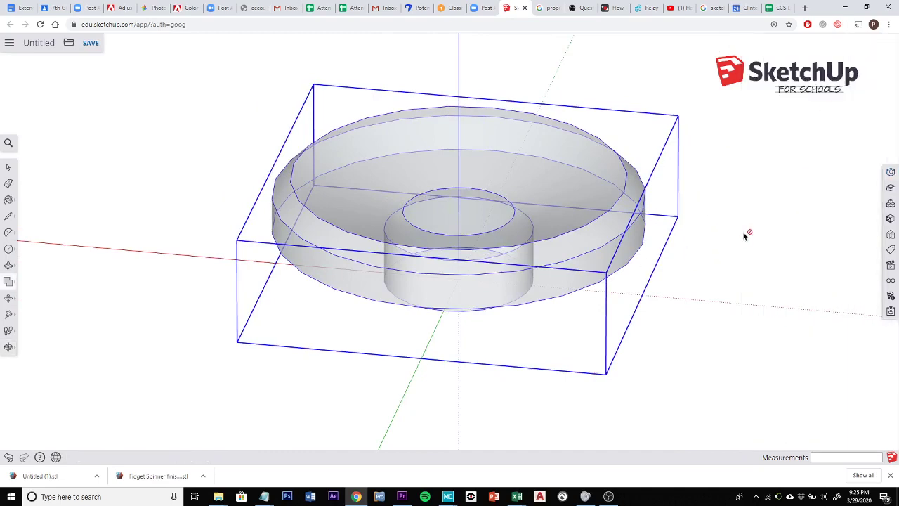
middle_drag(754, 333, 335, 249)
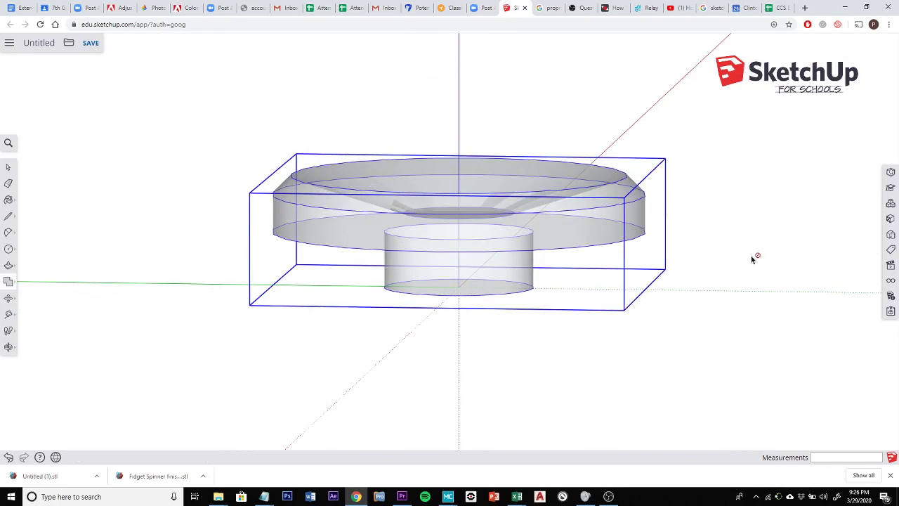
middle_drag(757, 165, 598, 260)
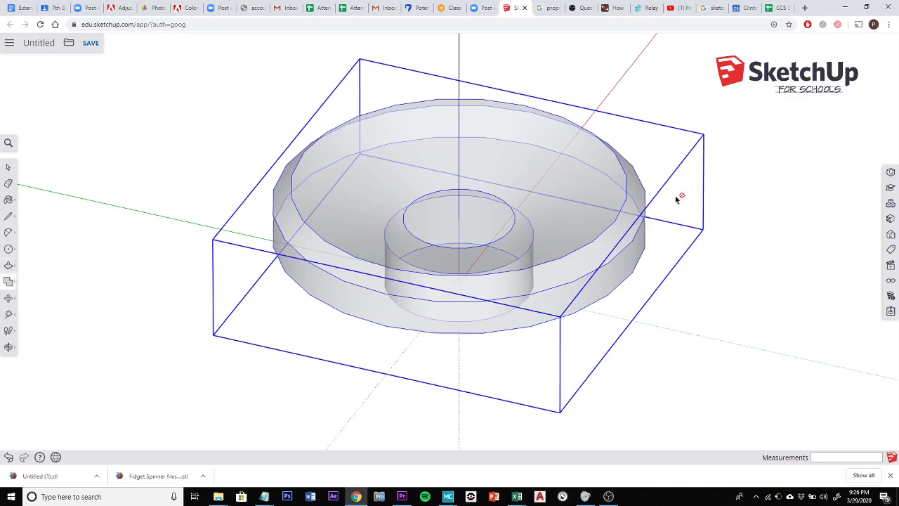
click(890, 172)
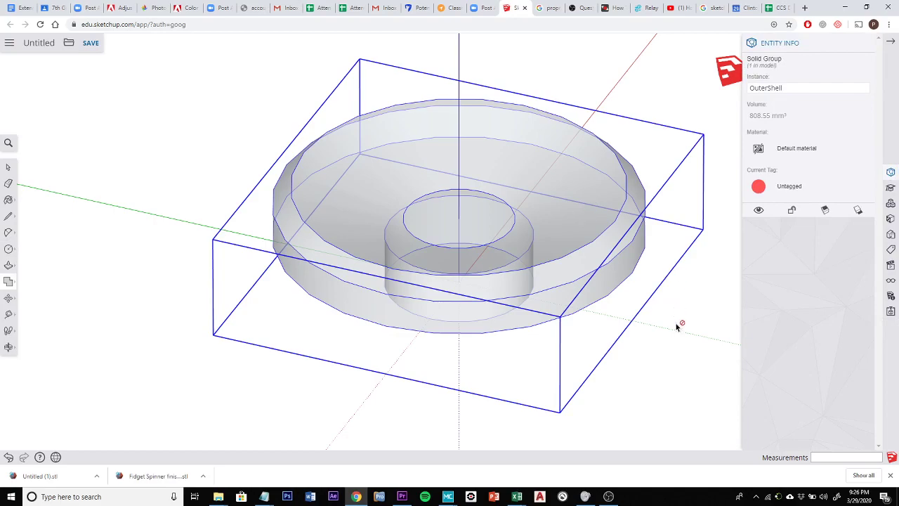
middle_drag(675, 353, 333, 279)
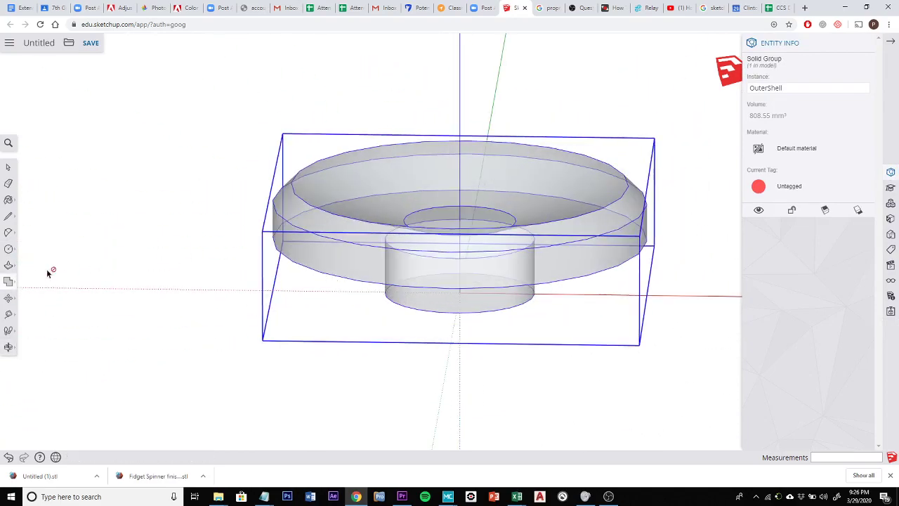
Check with the solid tools whether the disc and cylinder are picked as one solid, and inspect the part from above and in side profile
click(9, 281)
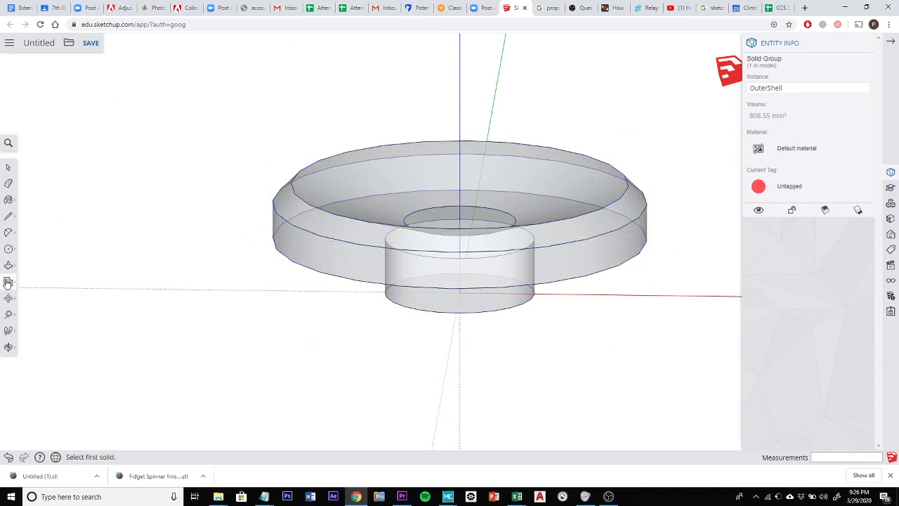
click(32, 234)
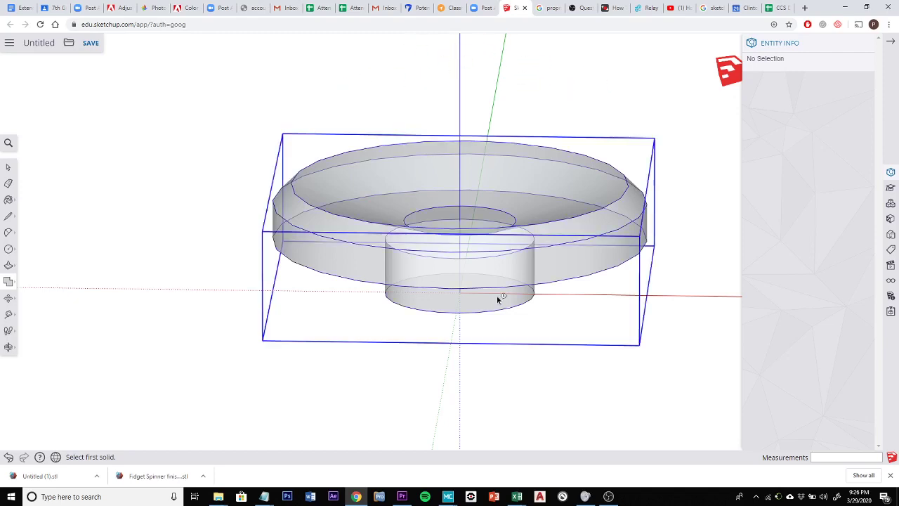
click(500, 258)
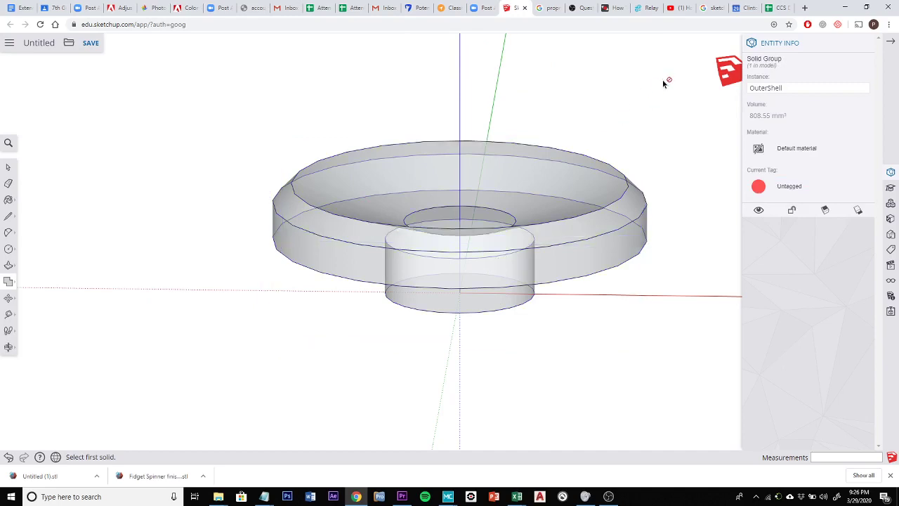
middle_drag(683, 267, 438, 313)
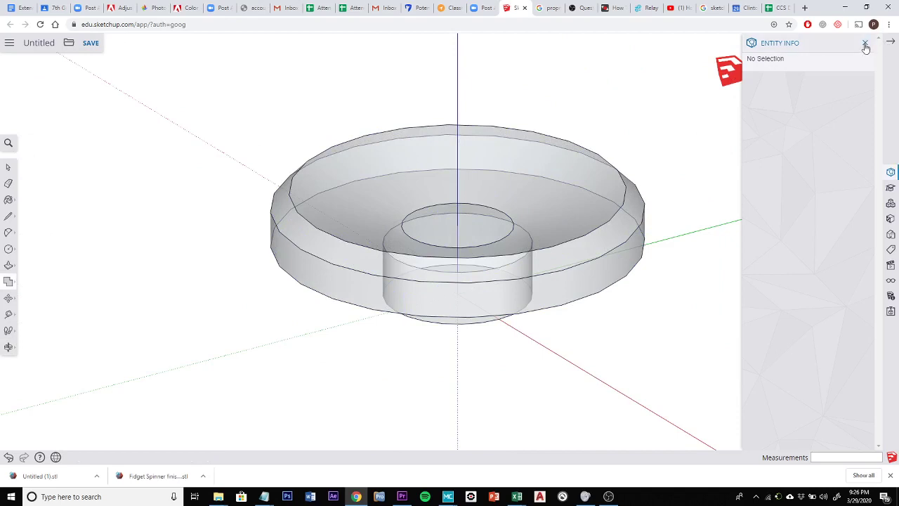
click(865, 45)
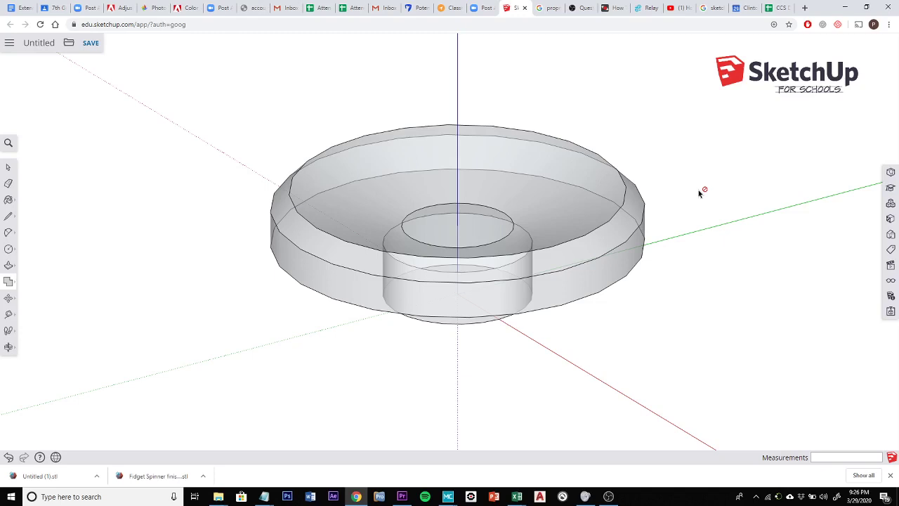
click(528, 149)
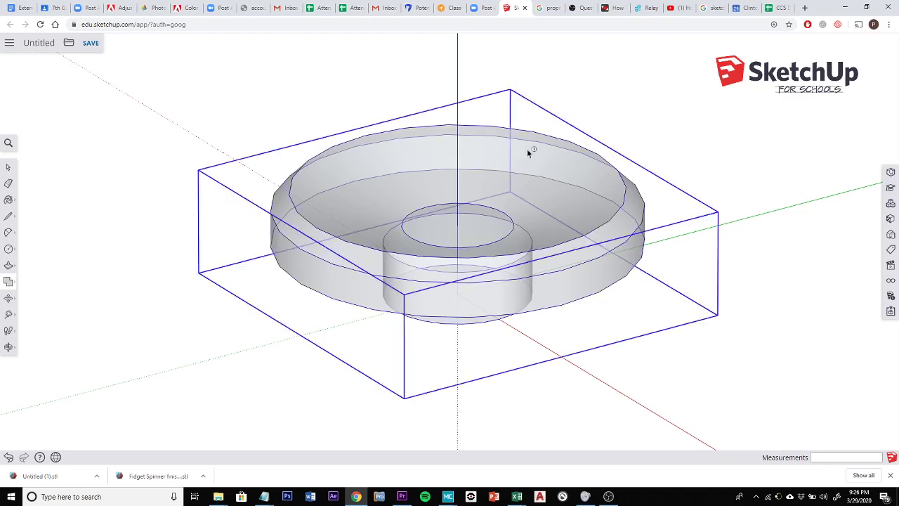
double_click(438, 145)
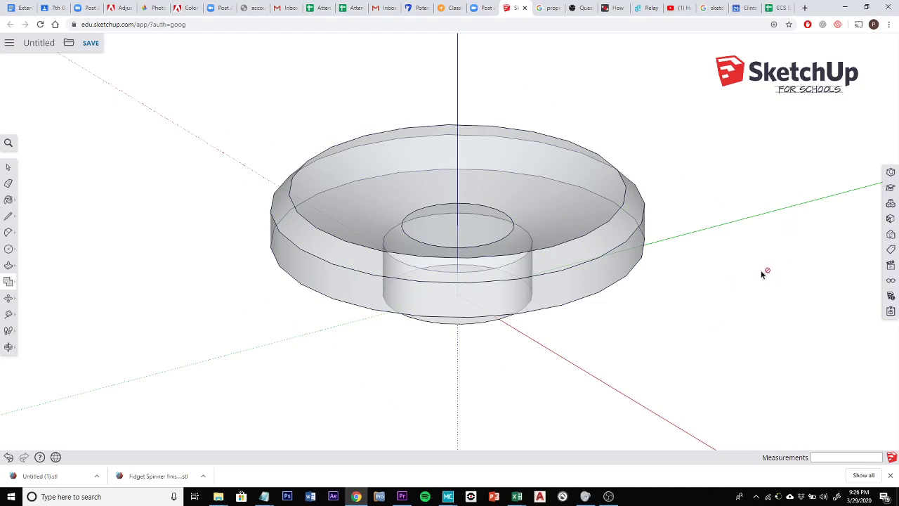
middle_drag(769, 272, 453, 363)
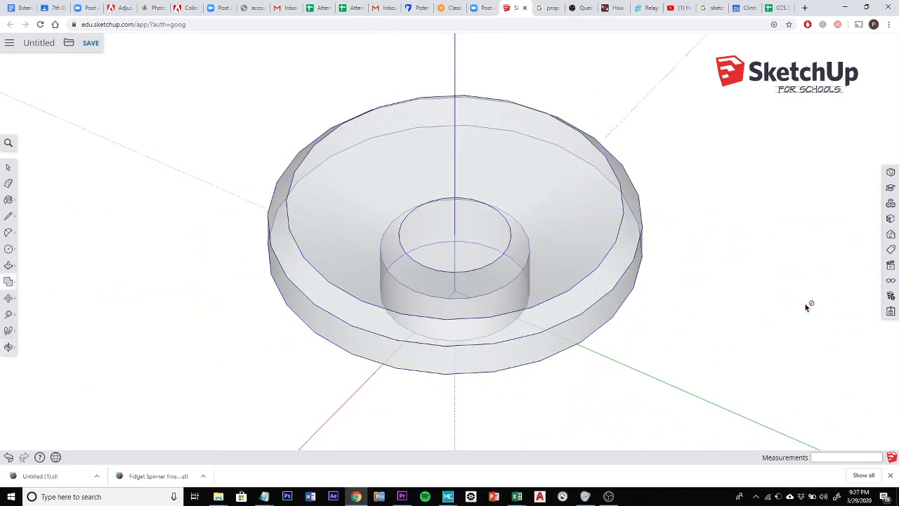
middle_drag(771, 335, 626, 137)
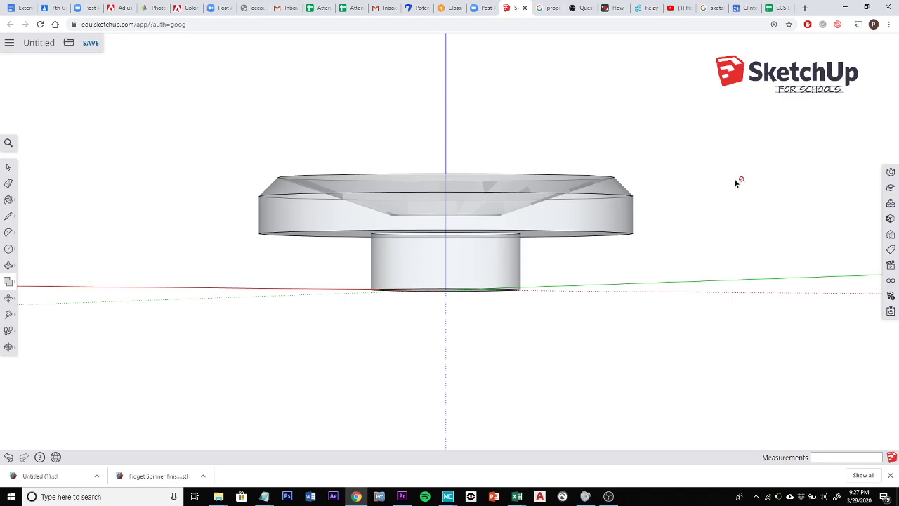
click(617, 500)
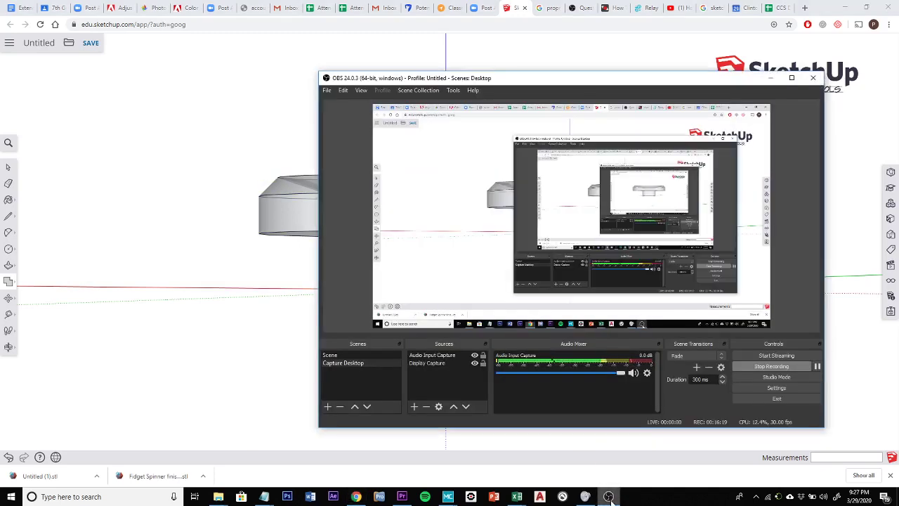